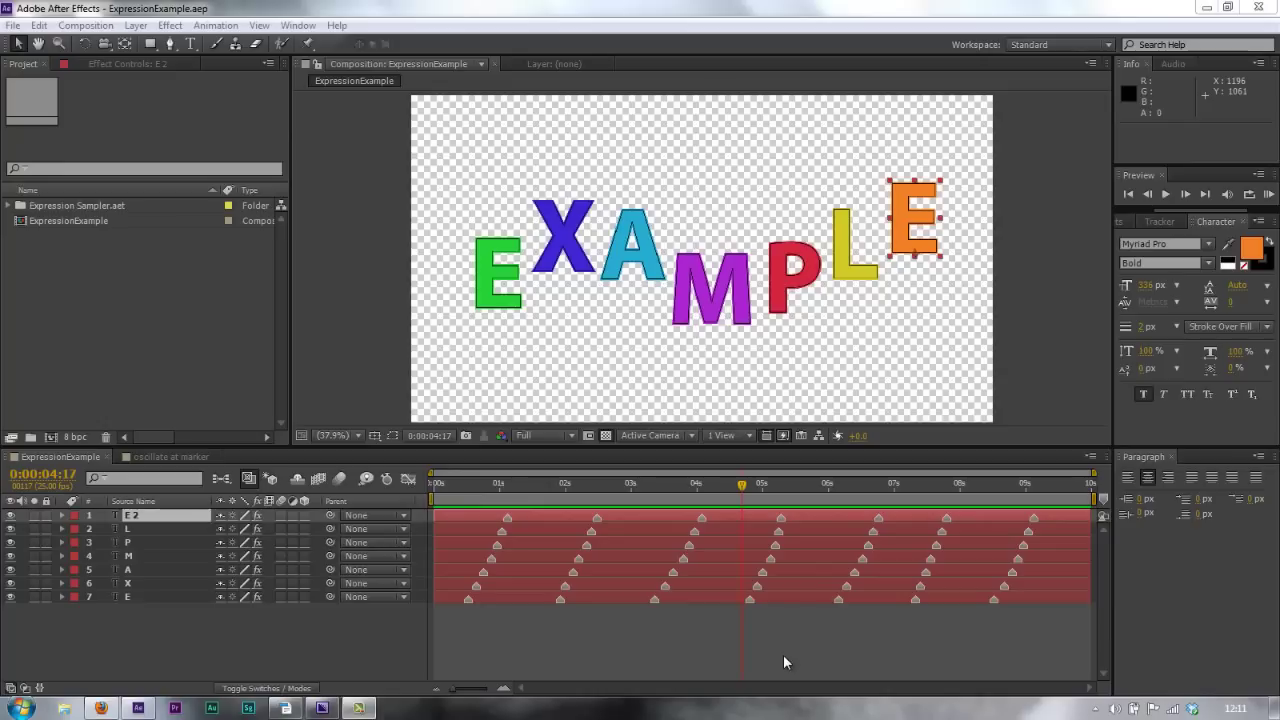
# - Play back the ExpressionExample composition and check its transparent background
pyautogui.press('space')
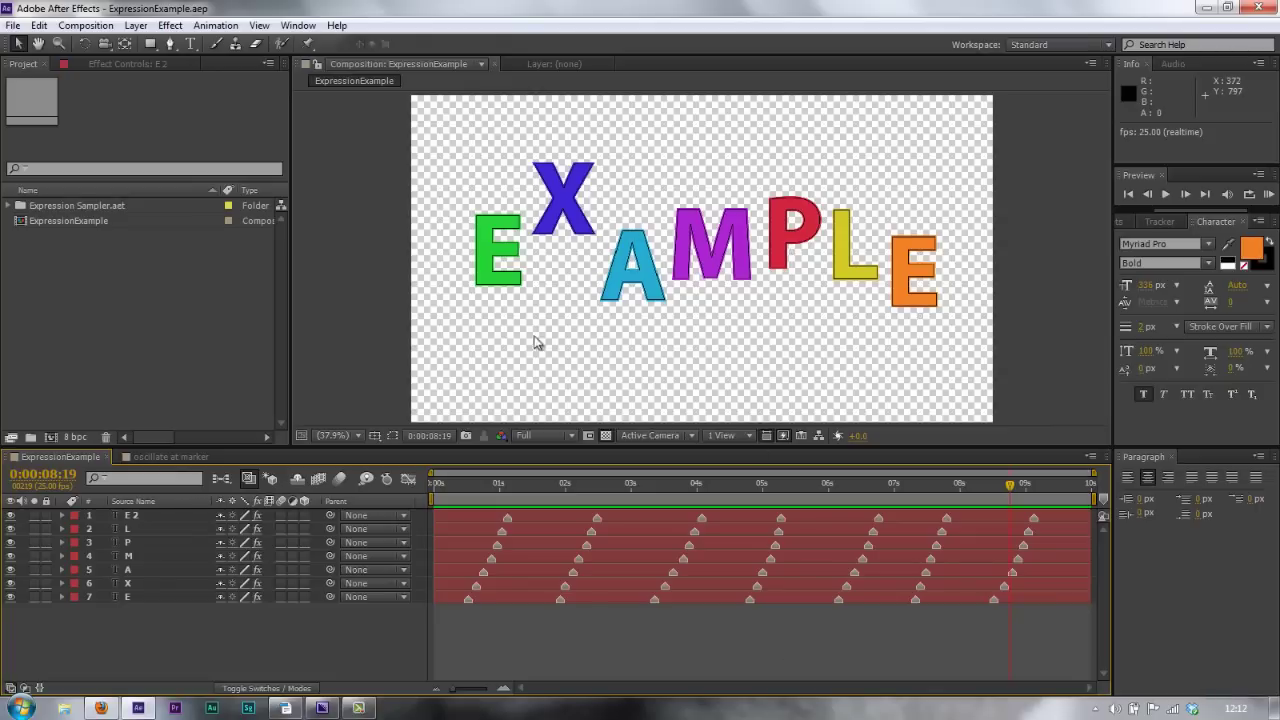
pyautogui.click(605, 436)
pyautogui.click(605, 436)
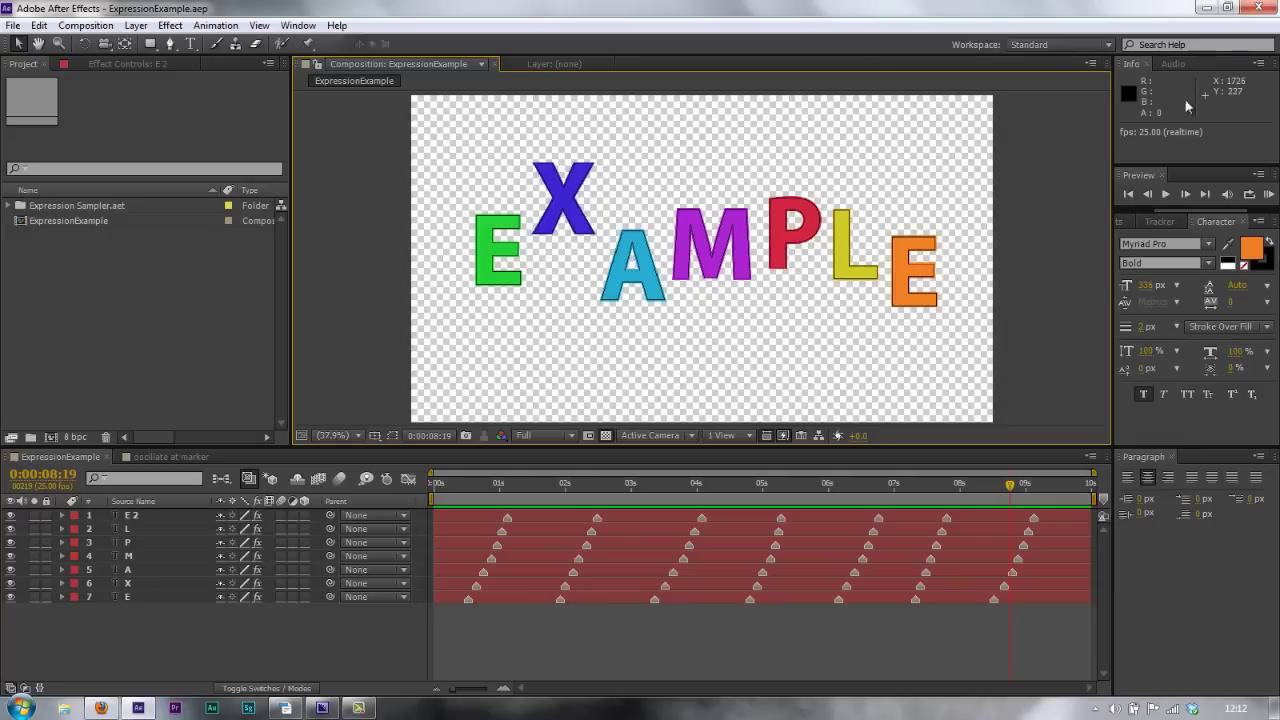
# - Switch to Adobe Media Encoder and enlarge the Preset Browser to fill the whole window
pyautogui.click(1207, 8)
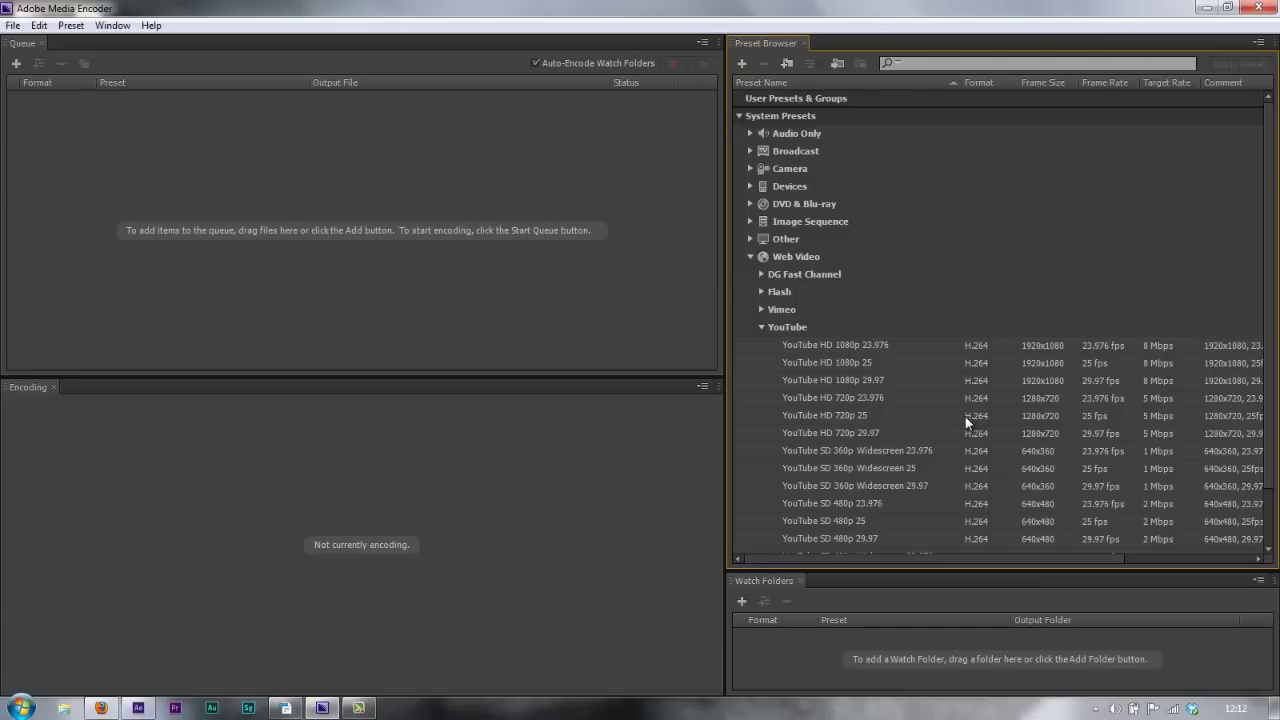
pyautogui.press('`')
pyautogui.moveTo(308, 349)
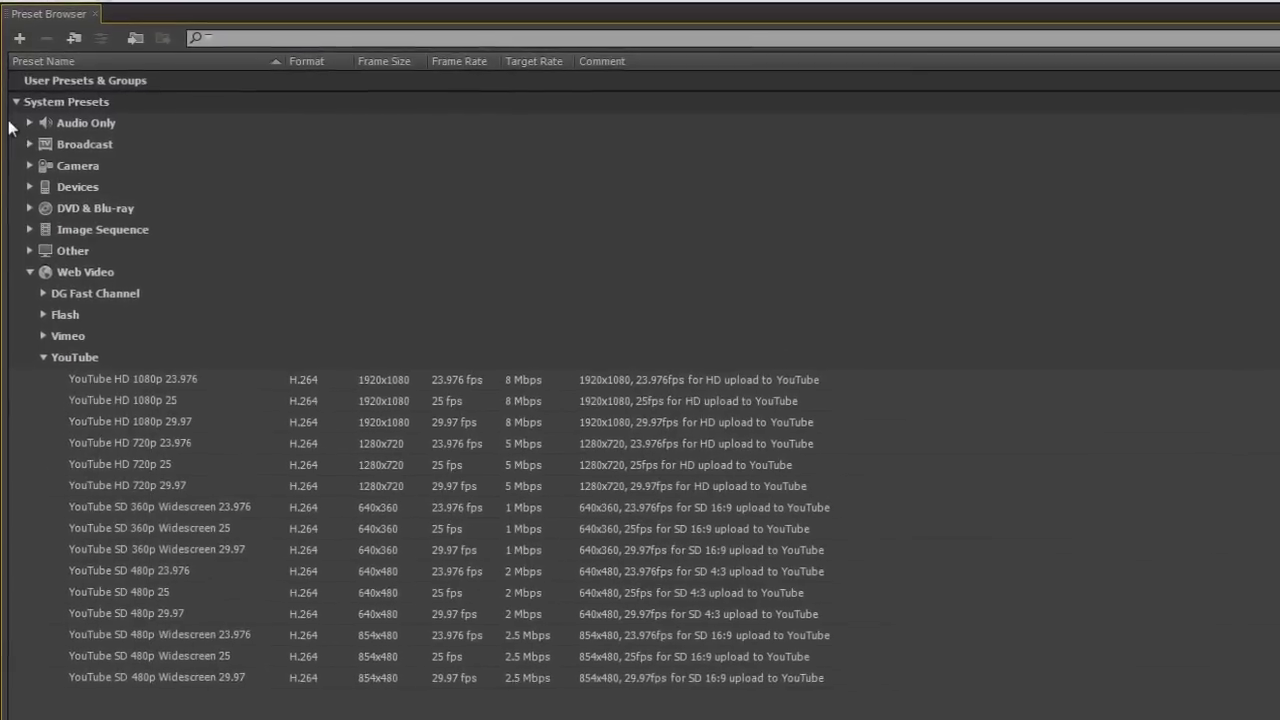
# - Review the Audio Only and Broadcast groups of the system presets, collapsing each one after viewing
pyautogui.click(30, 121)
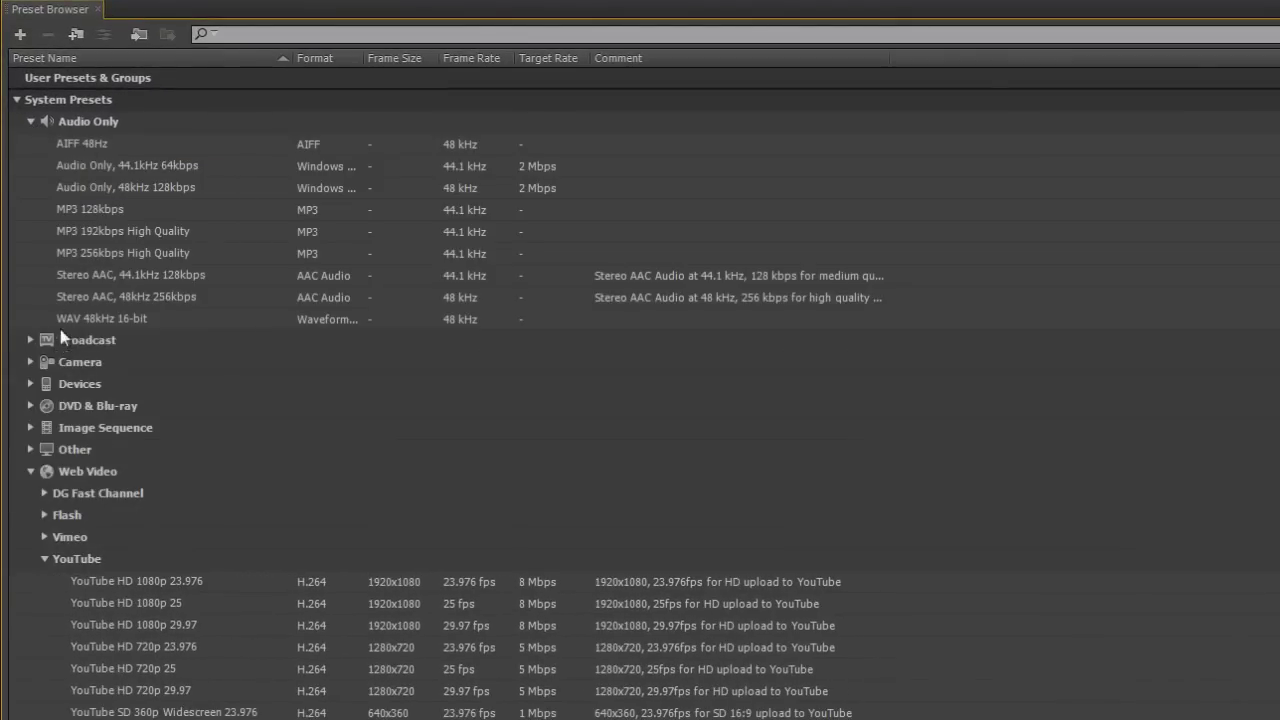
pyautogui.moveTo(75, 316)
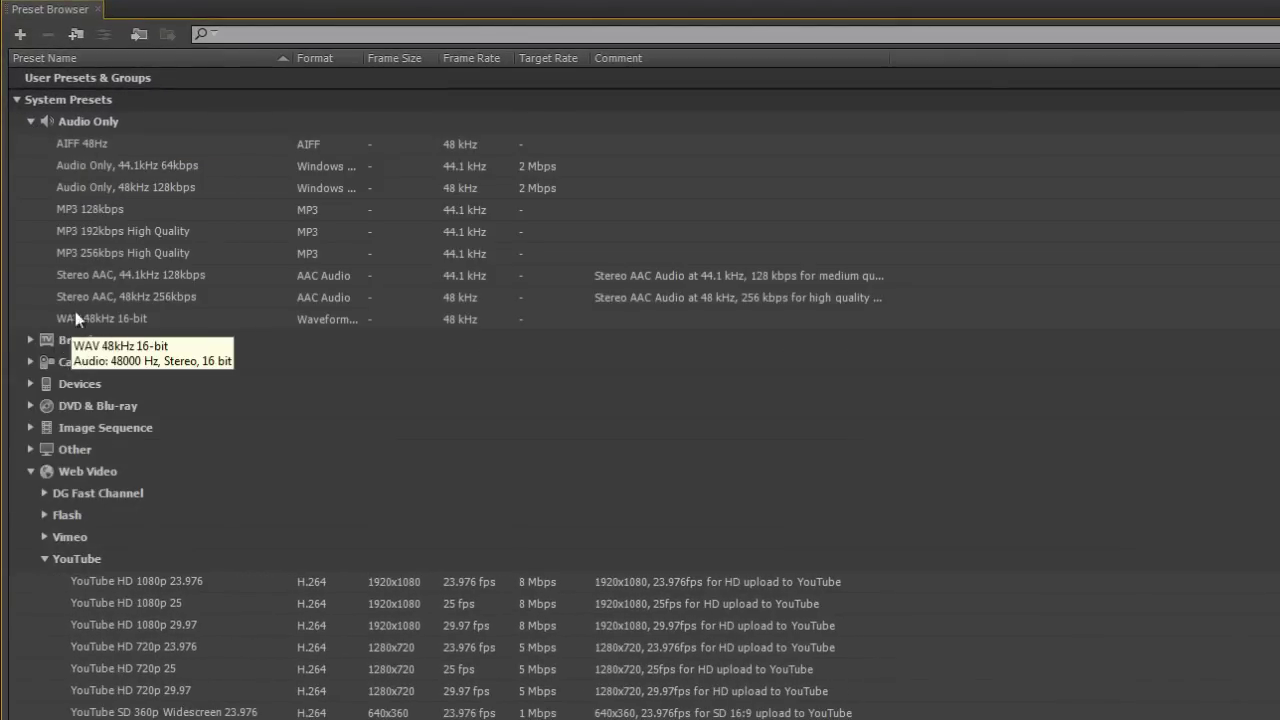
pyautogui.click(31, 121)
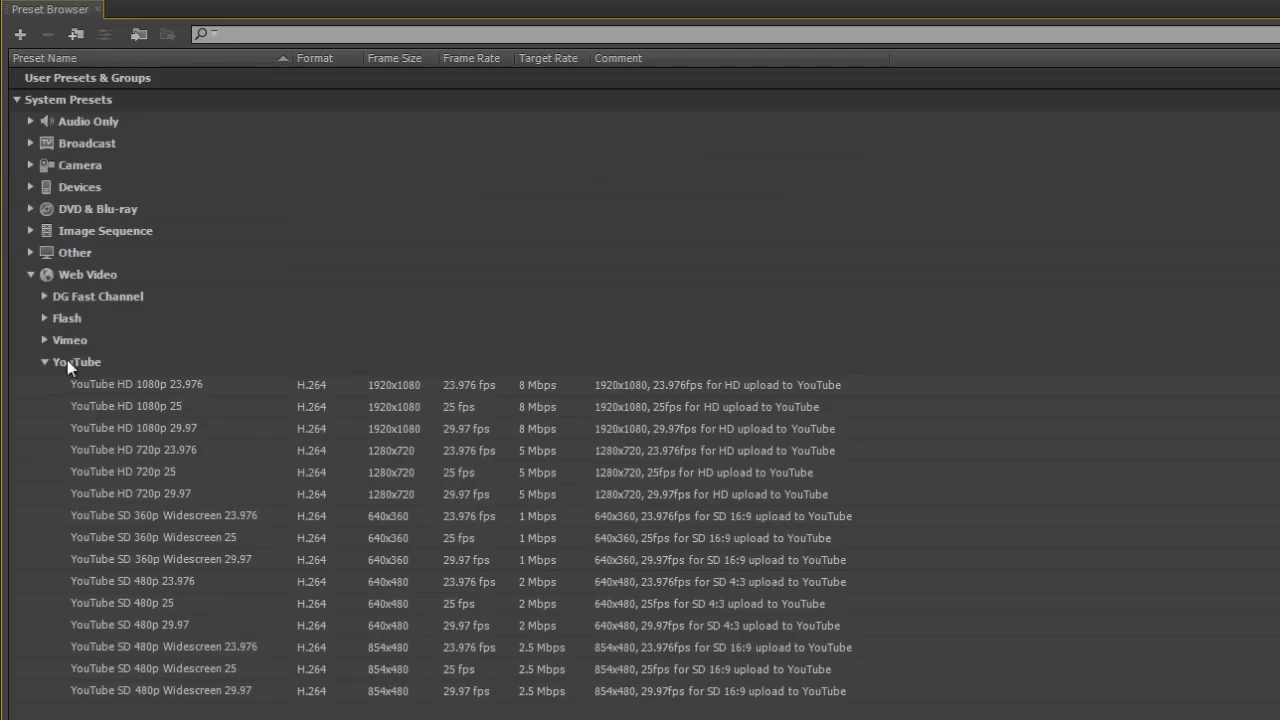
pyautogui.click(30, 143)
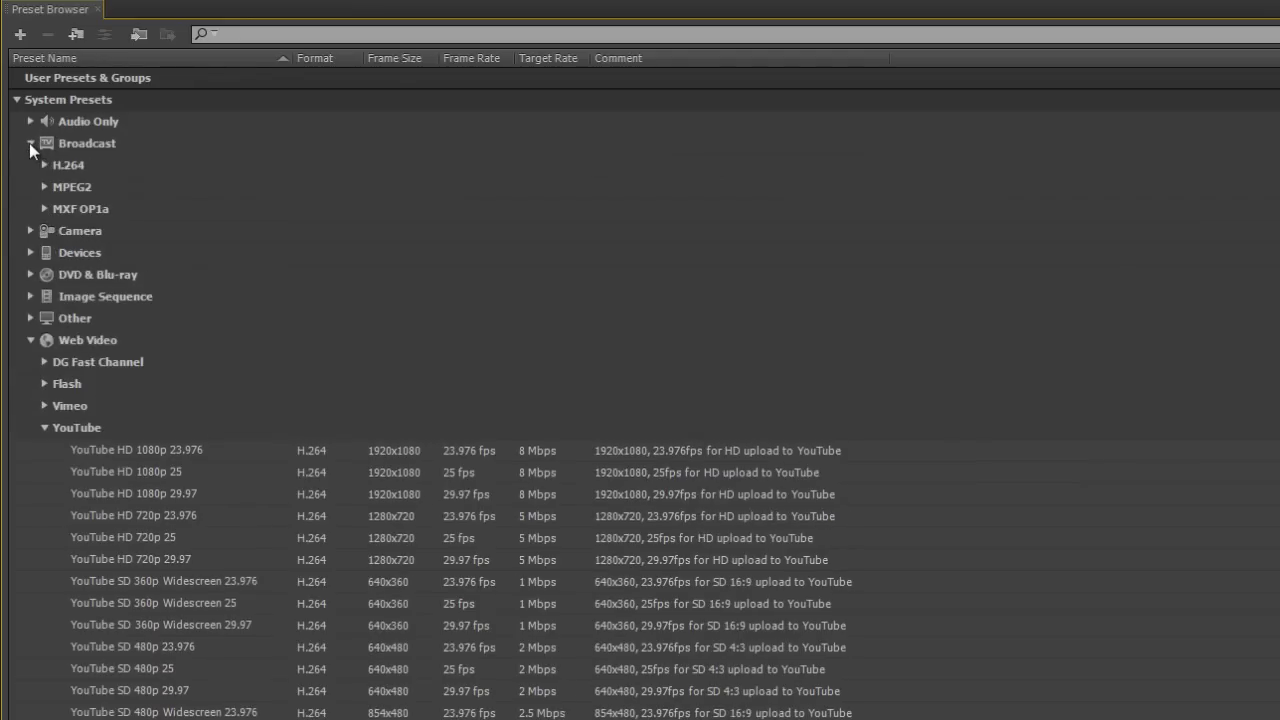
pyautogui.click(30, 143)
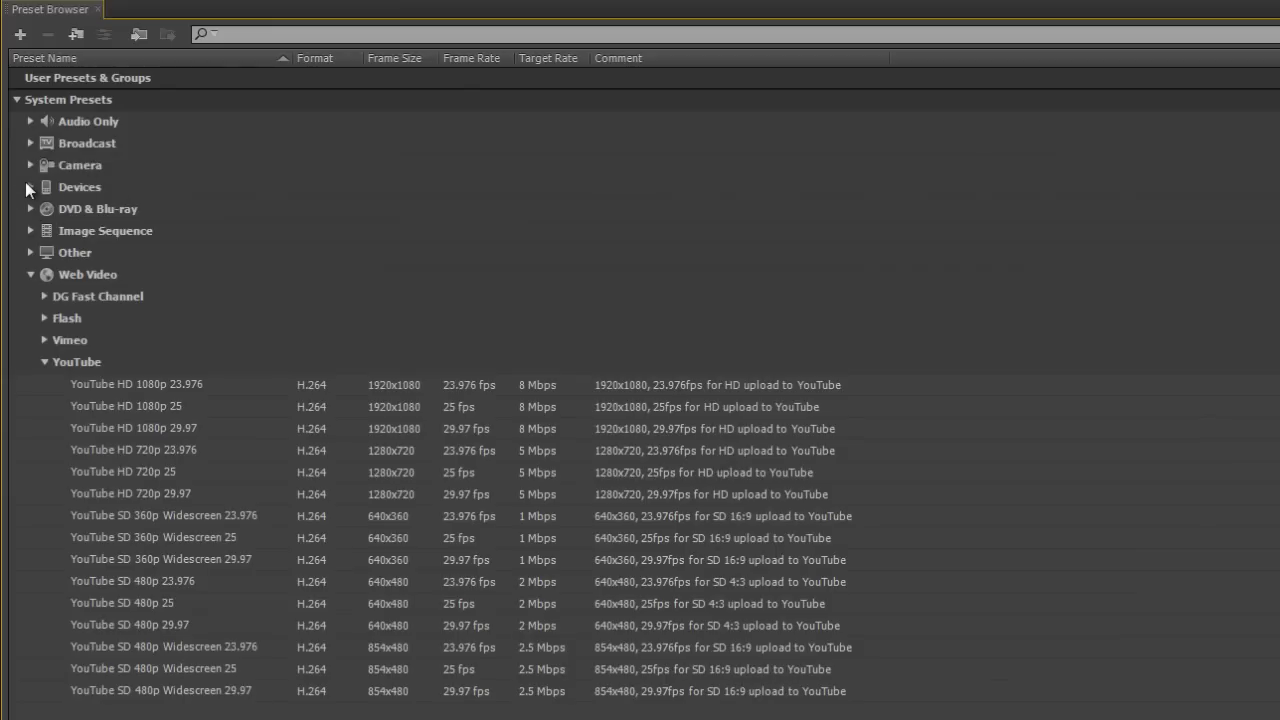
# - Examine the Tablets and Apple device presets, including the frame rates of the Apple iPad 2, iPhone 4S 1080p variants, and collapse Devices
pyautogui.click(30, 187)
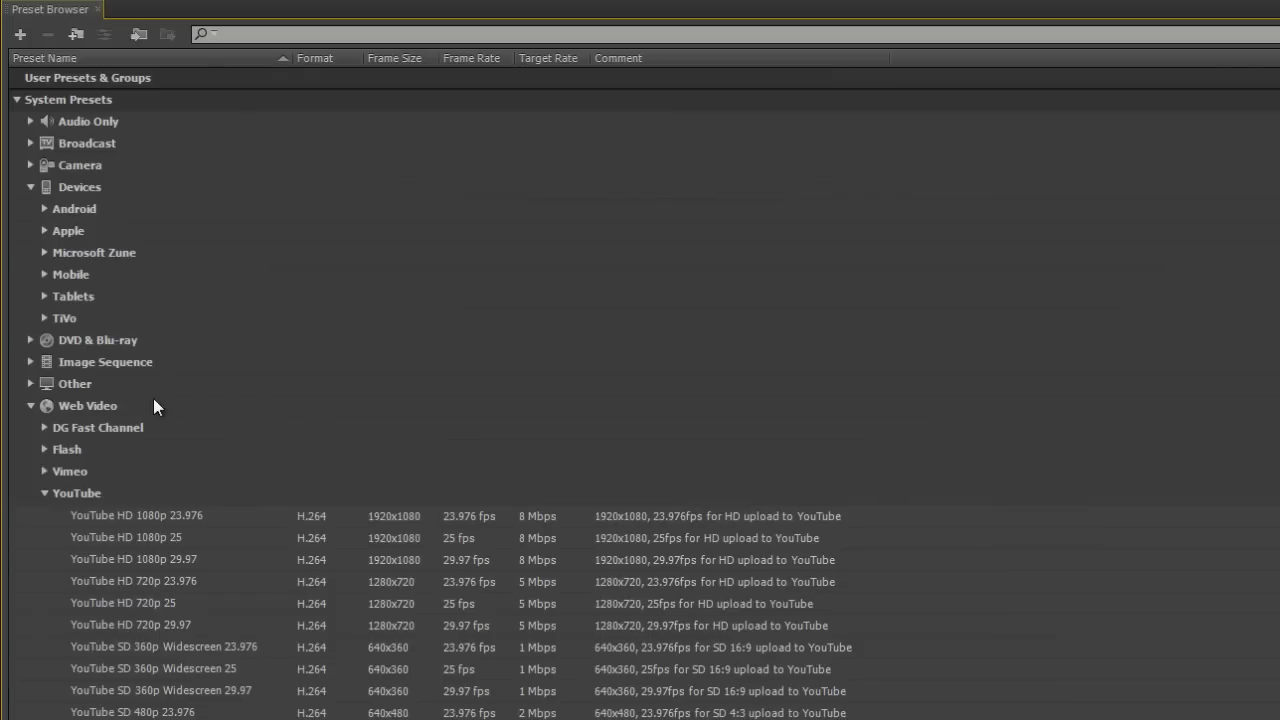
pyautogui.click(44, 296)
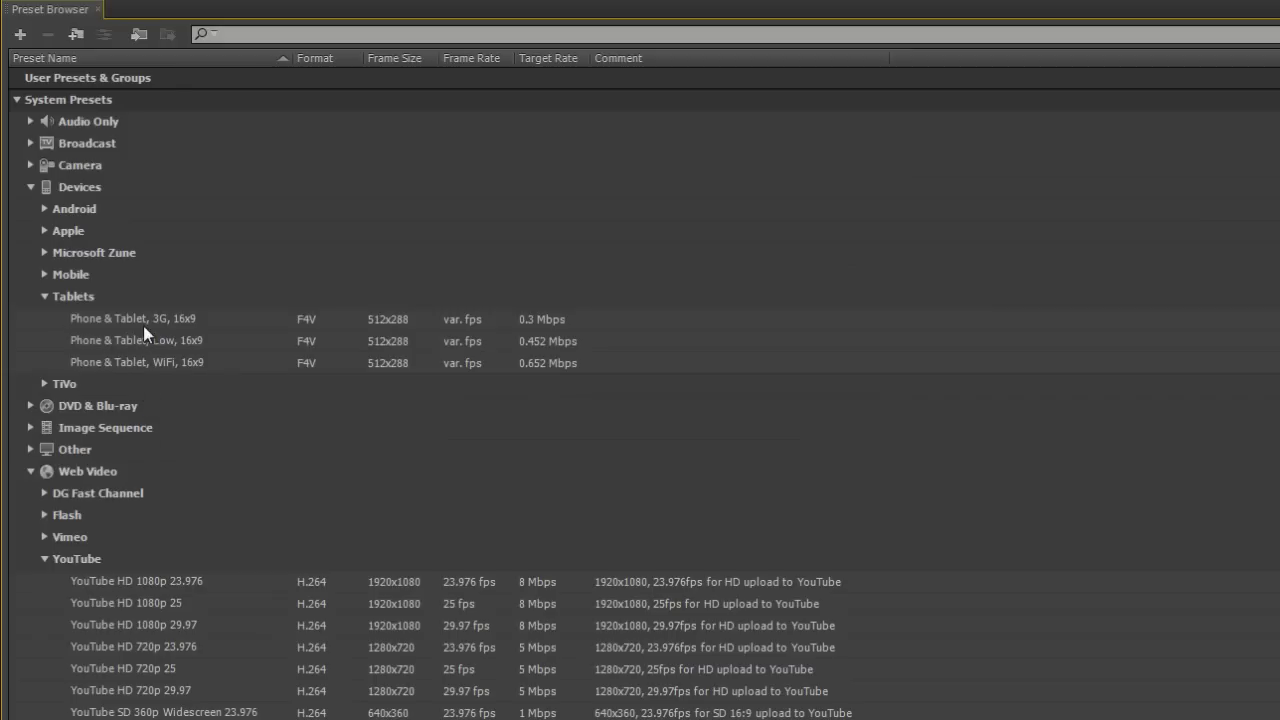
pyautogui.click(42, 231)
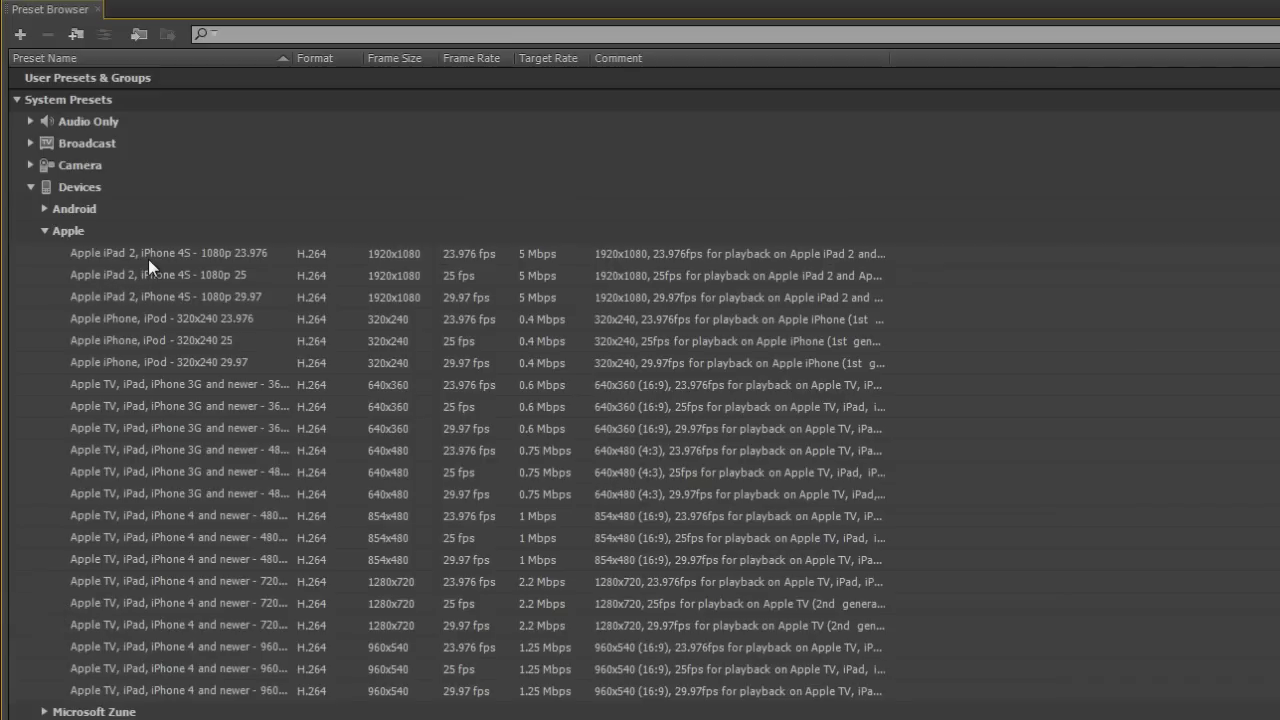
pyautogui.moveTo(144, 560)
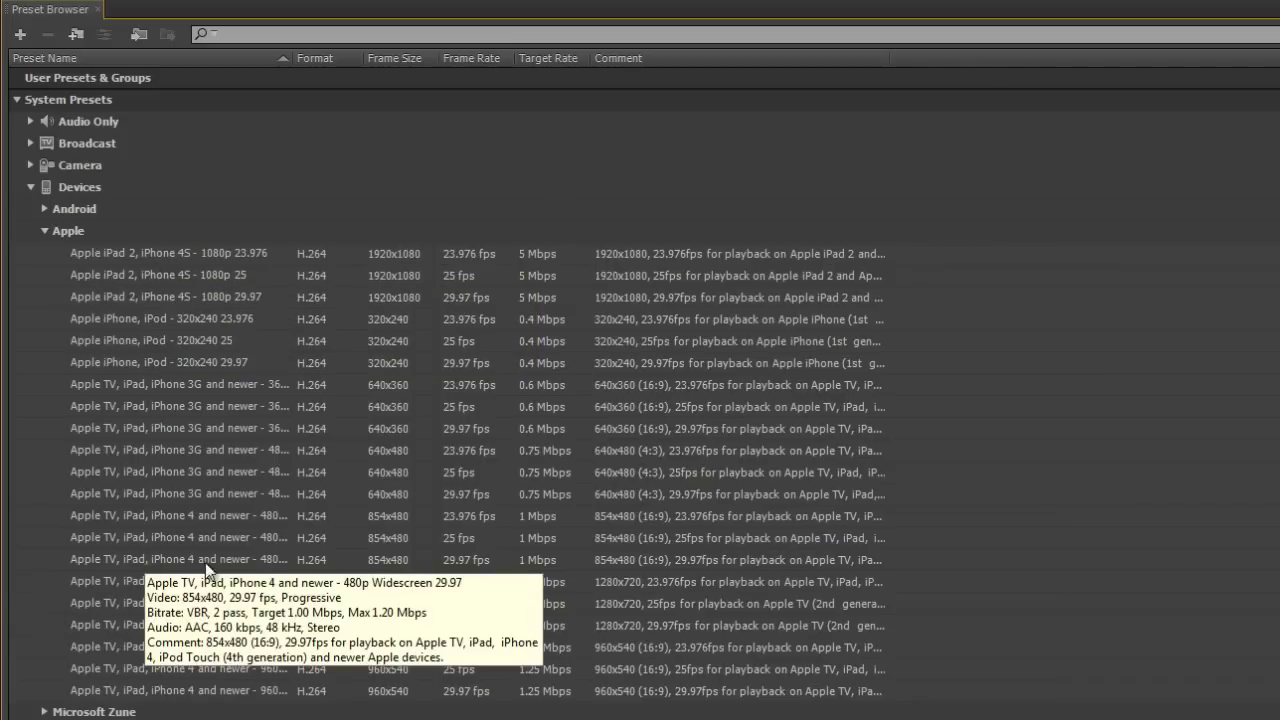
pyautogui.moveTo(185, 266)
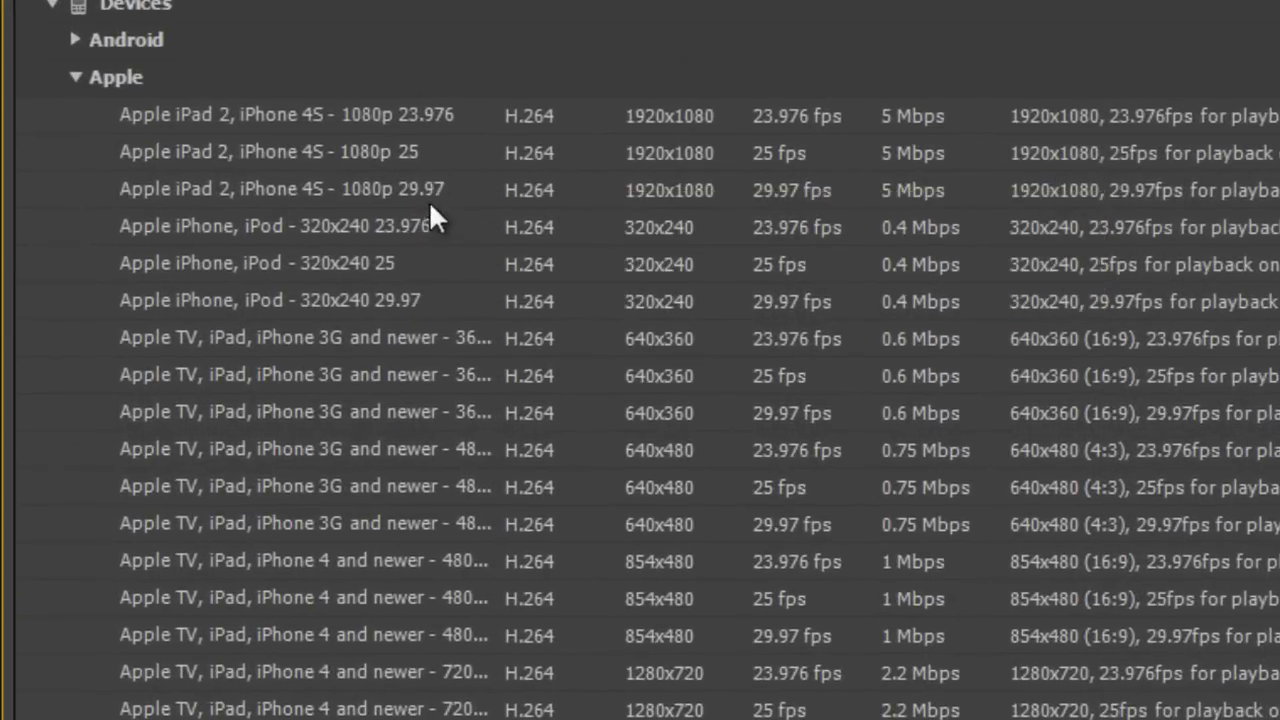
pyautogui.moveTo(237, 255)
pyautogui.moveTo(437, 198)
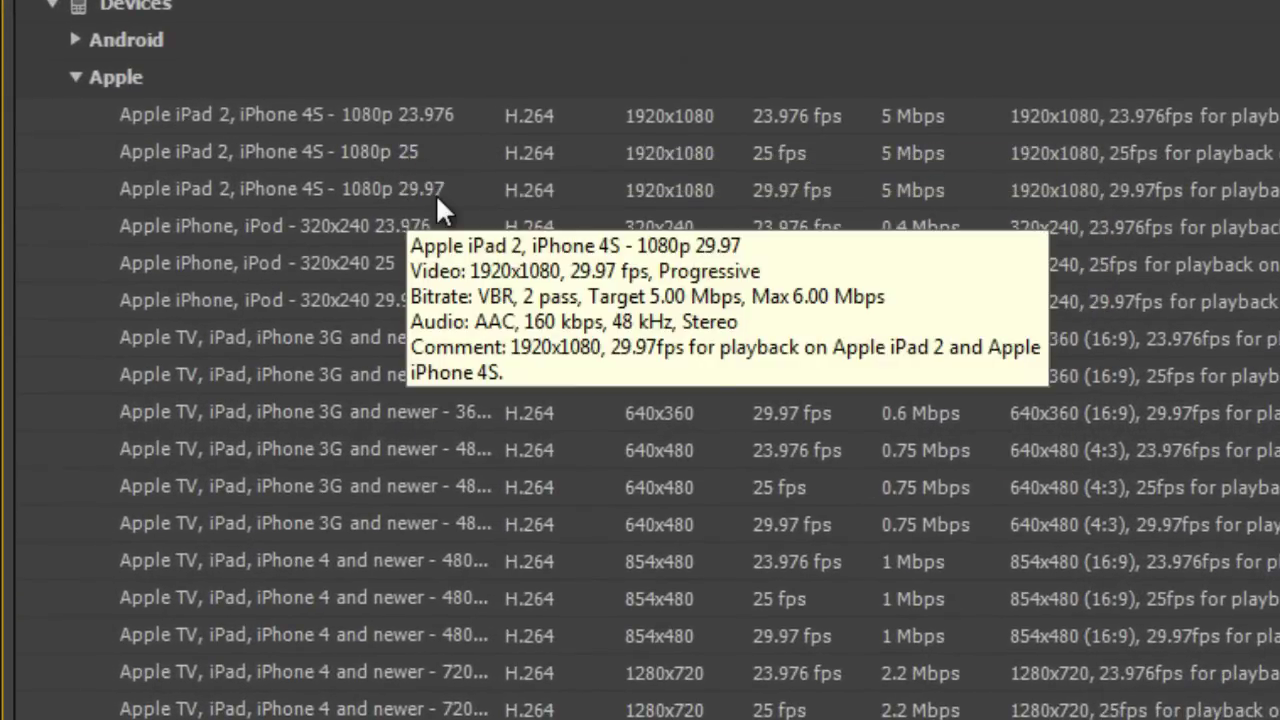
pyautogui.moveTo(464, 110)
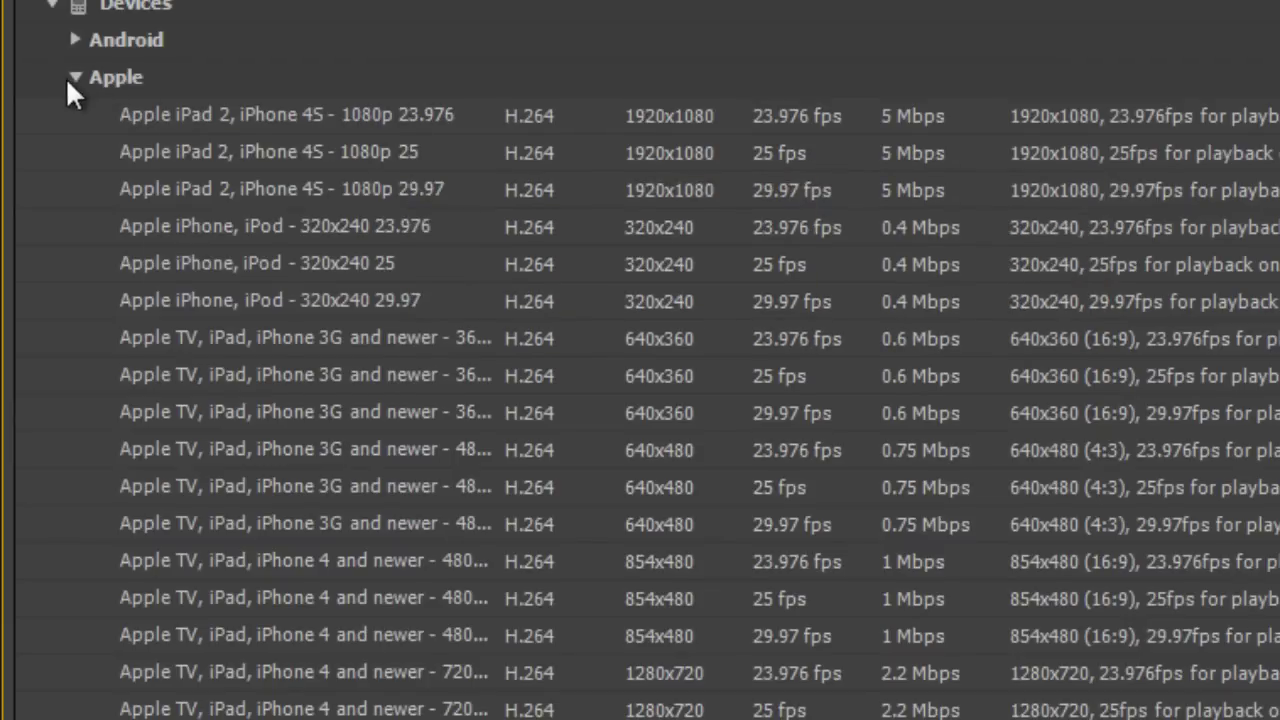
pyautogui.click(70, 77)
pyautogui.click(50, 3)
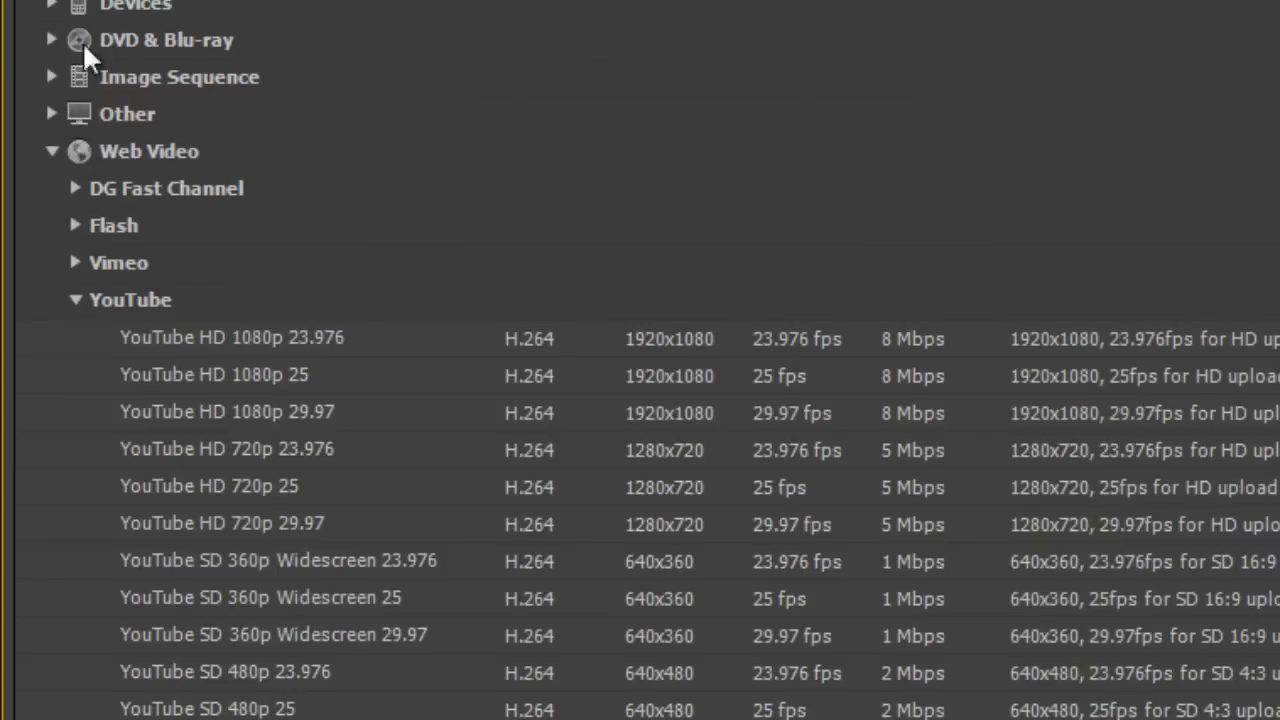
# - Look through the Blu-ray and DVD presets and collapse the DVD & Blu-ray group
pyautogui.click(52, 40)
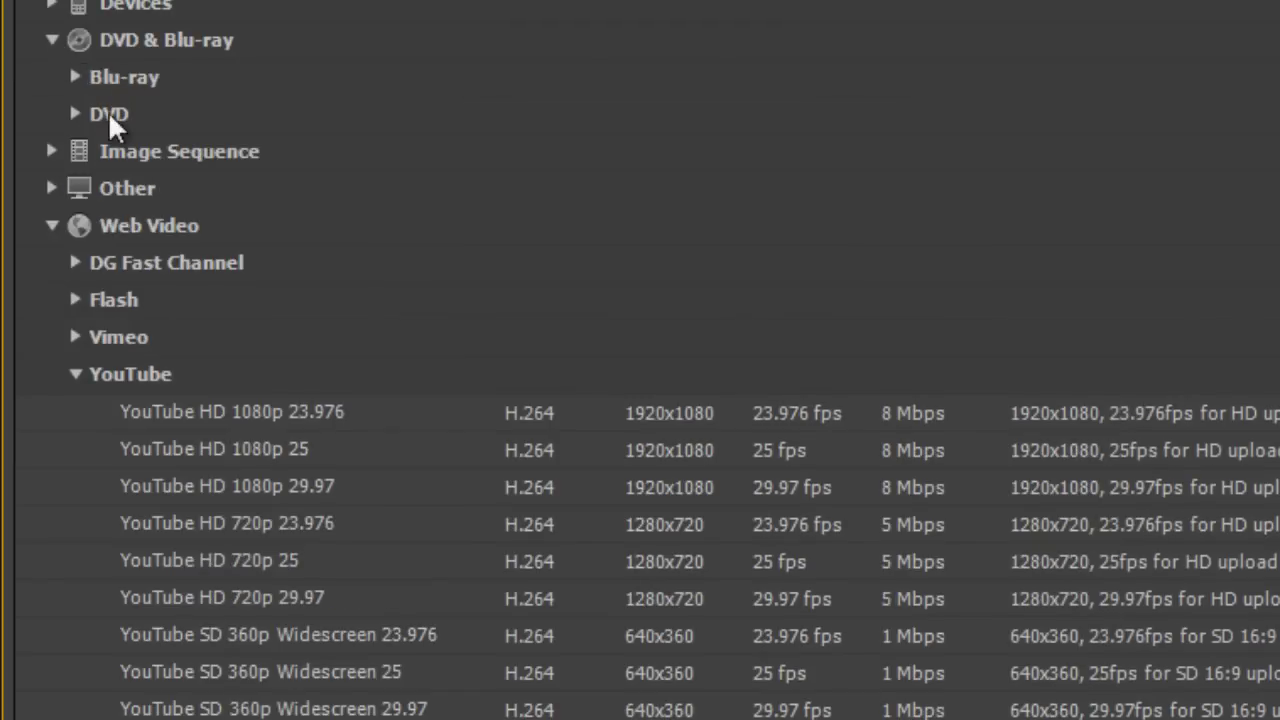
pyautogui.click(74, 77)
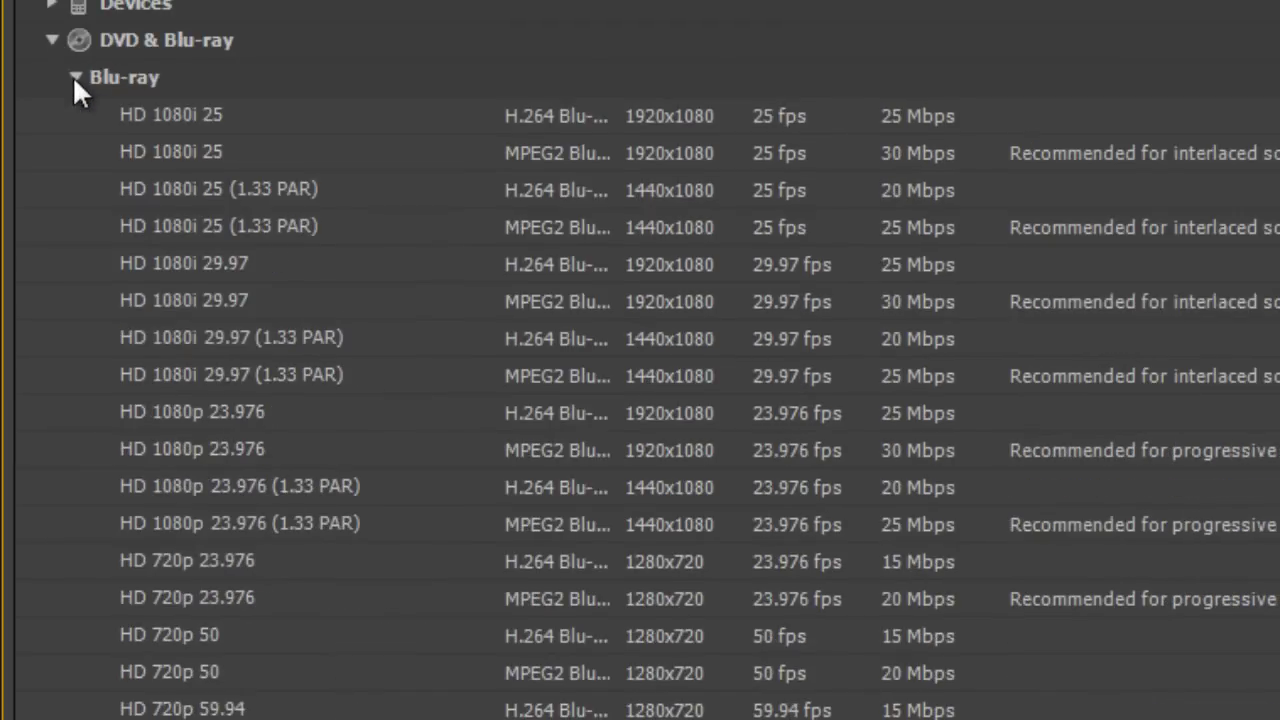
pyautogui.click(74, 77)
pyautogui.click(77, 111)
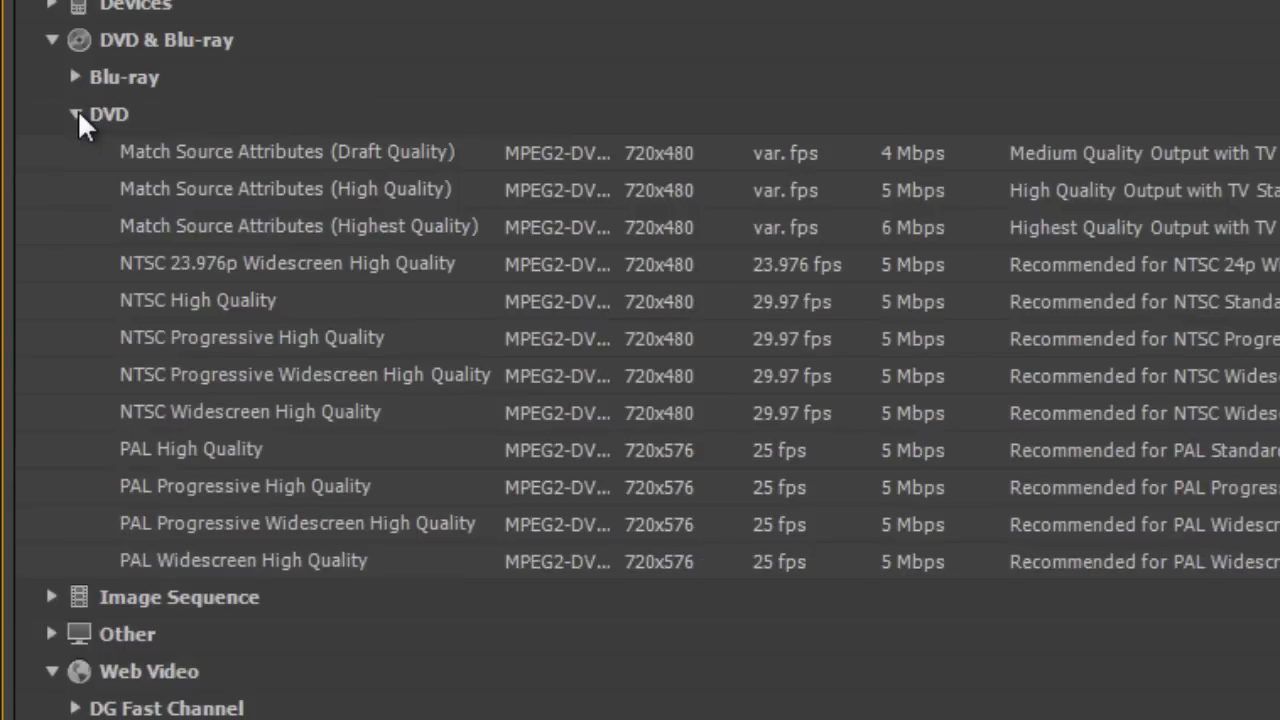
pyautogui.click(77, 110)
pyautogui.click(52, 40)
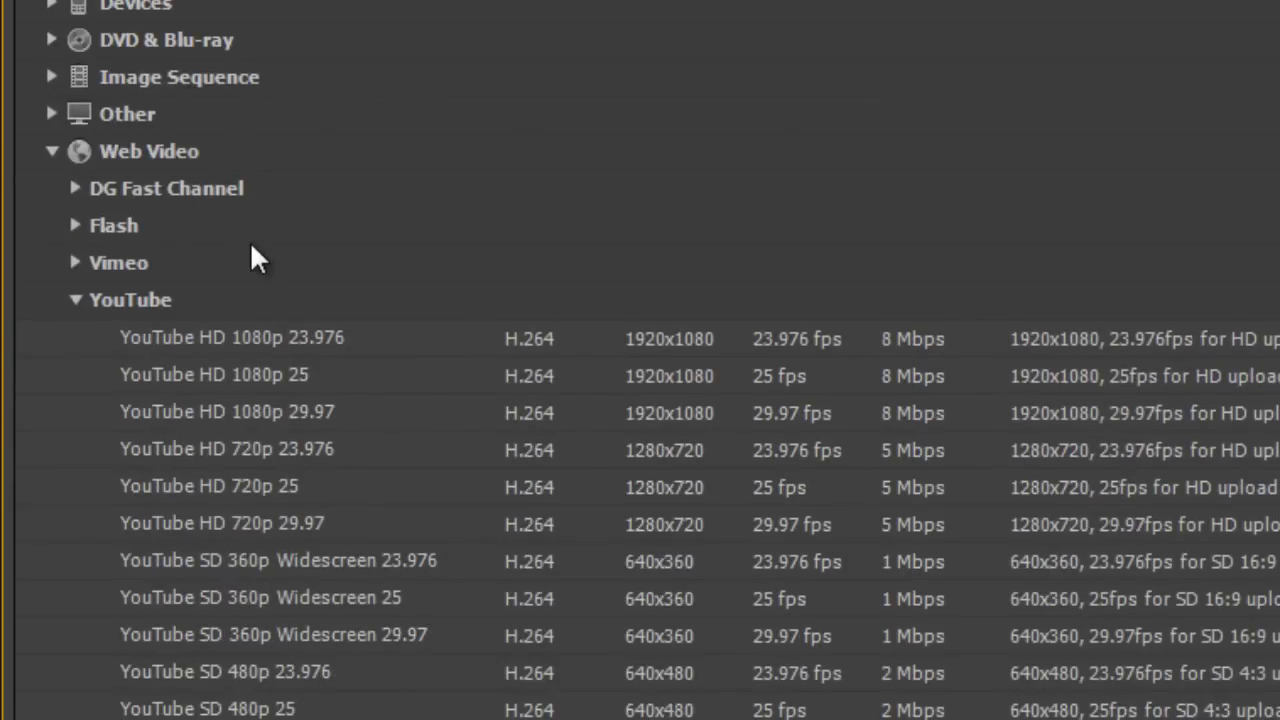
# - Compare the Vimeo and YouTube web video presets and read the settings of YouTube HD 1080p 25
pyautogui.click(75, 299)
pyautogui.click(75, 262)
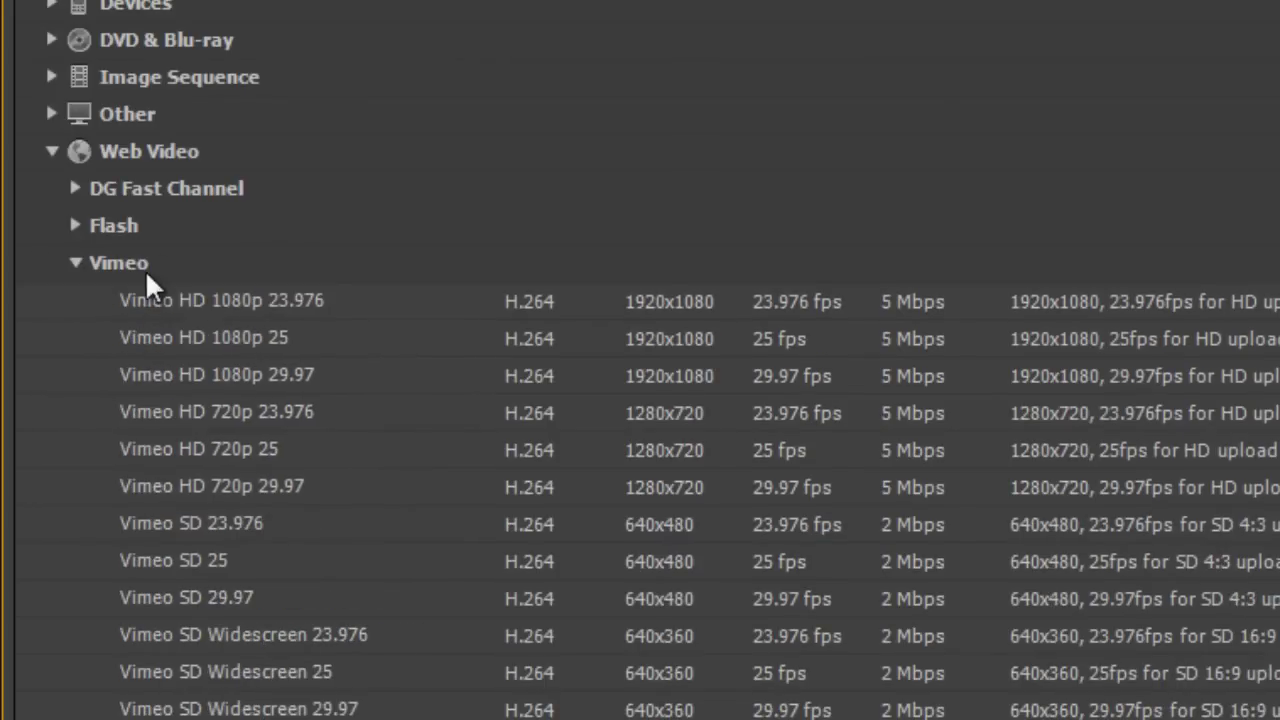
pyautogui.scroll(-5, 337, 284)
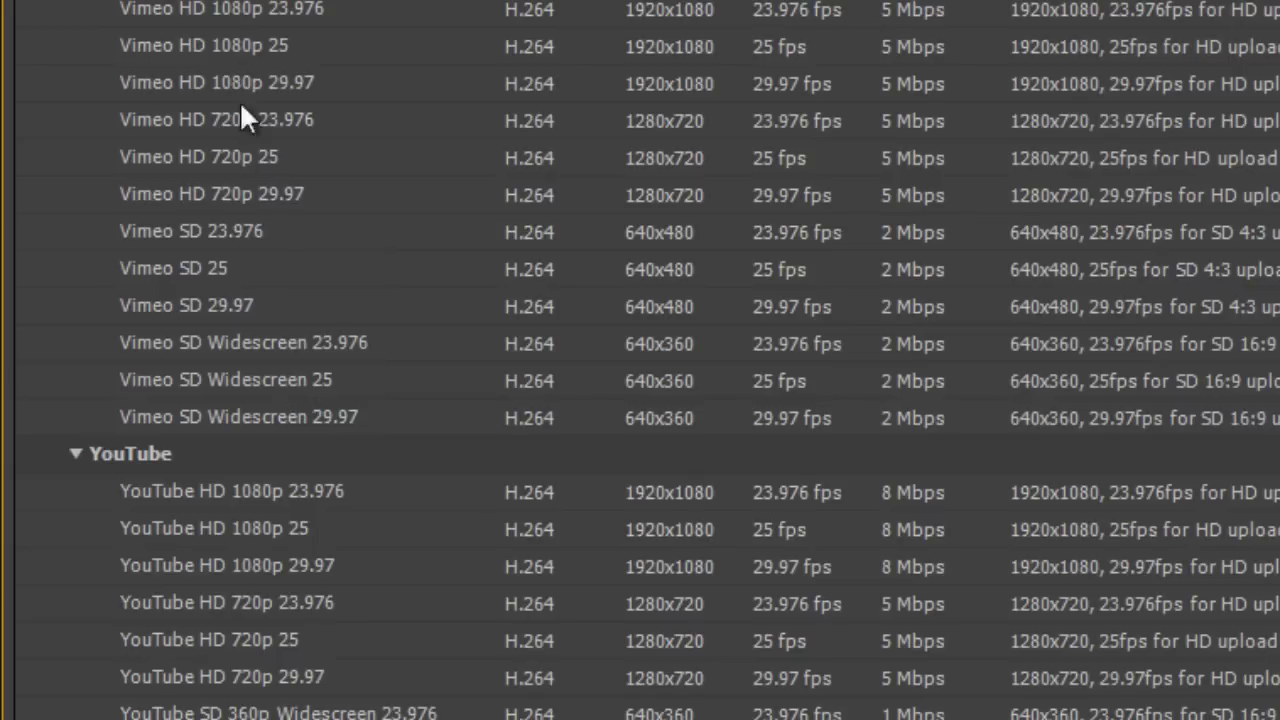
pyautogui.moveTo(298, 232)
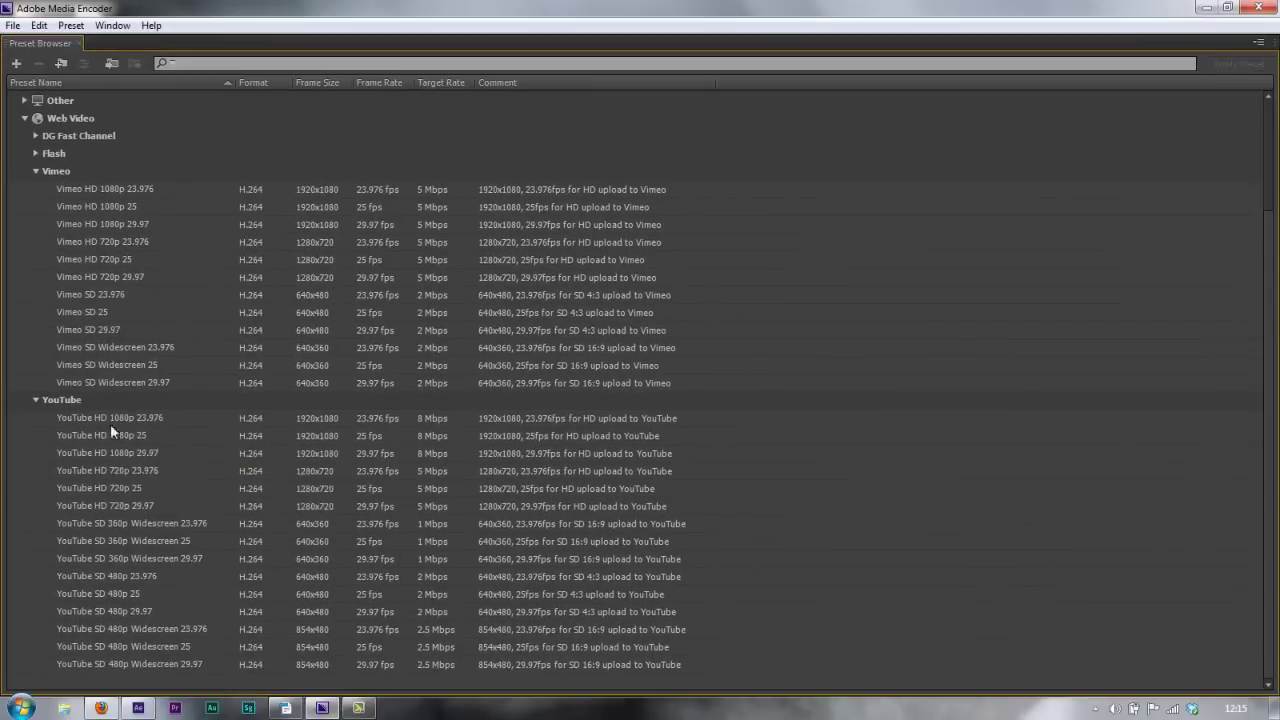
pyautogui.click(36, 172)
pyautogui.moveTo(143, 361)
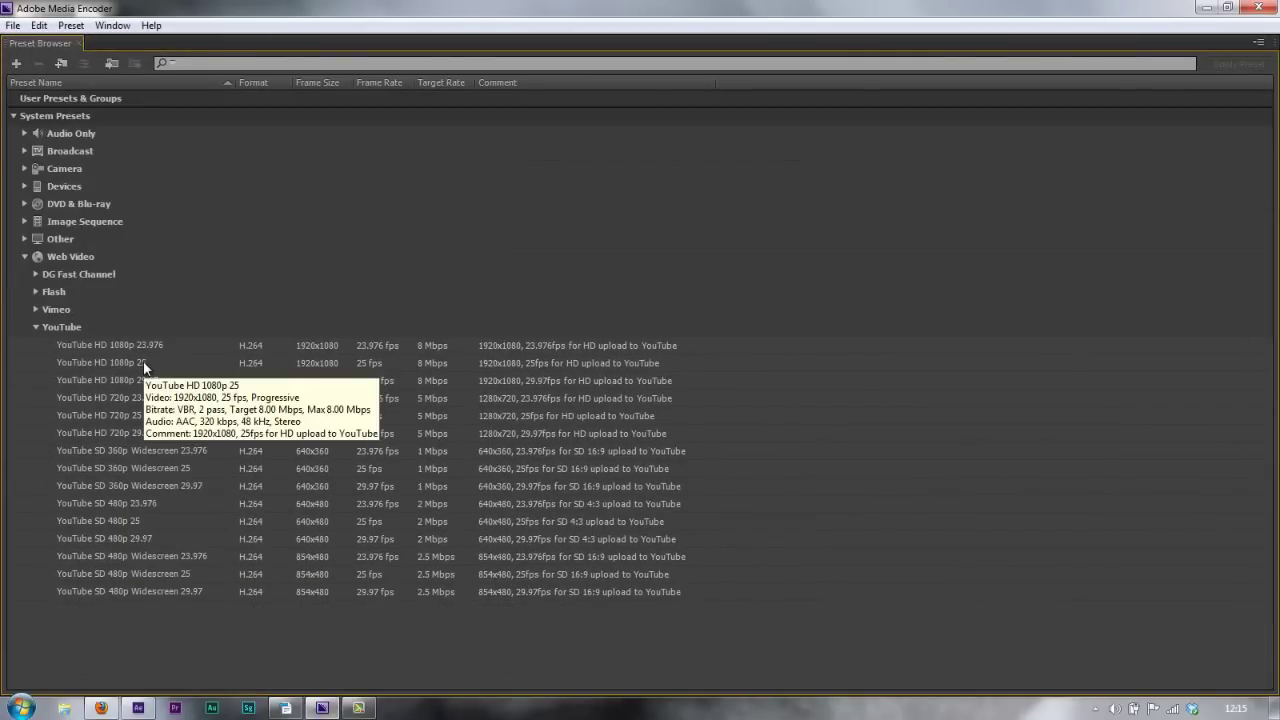
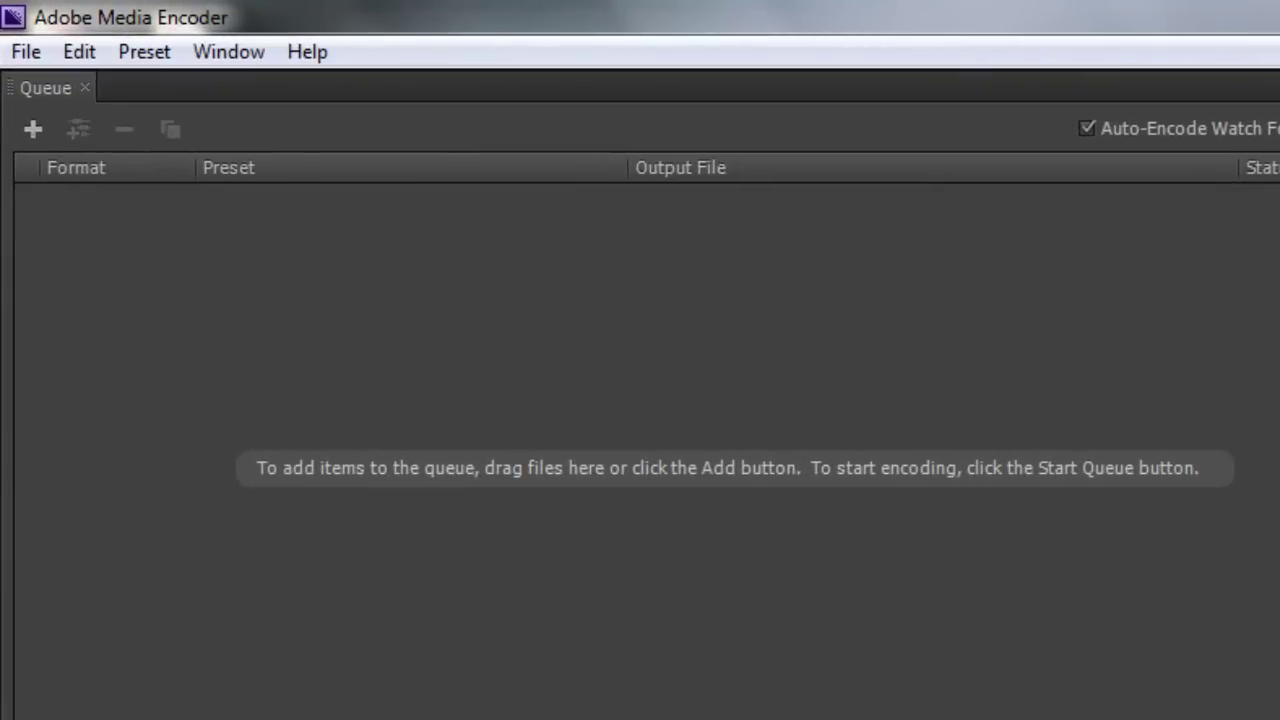
# - Try to add the ExpressionExample composition from the ExpressionExample After Effects project on the desktop to the encoding queue
pyautogui.click(32, 50)
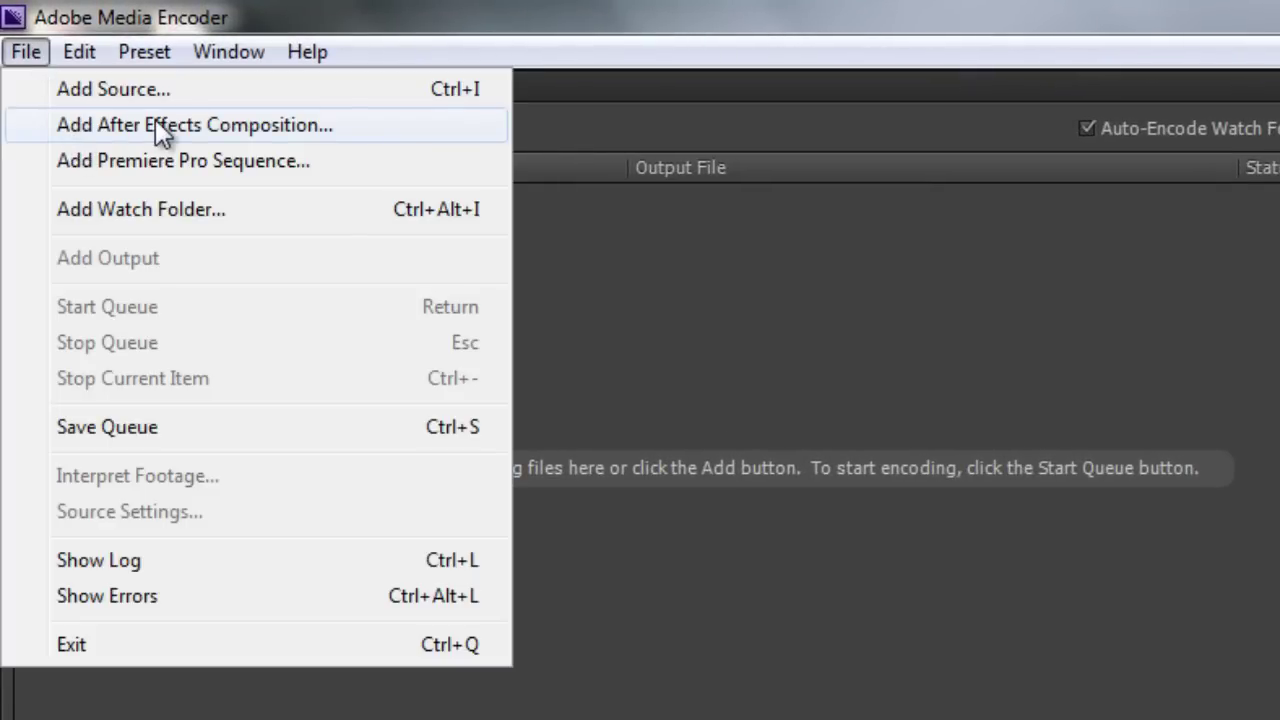
pyautogui.click(531, 295)
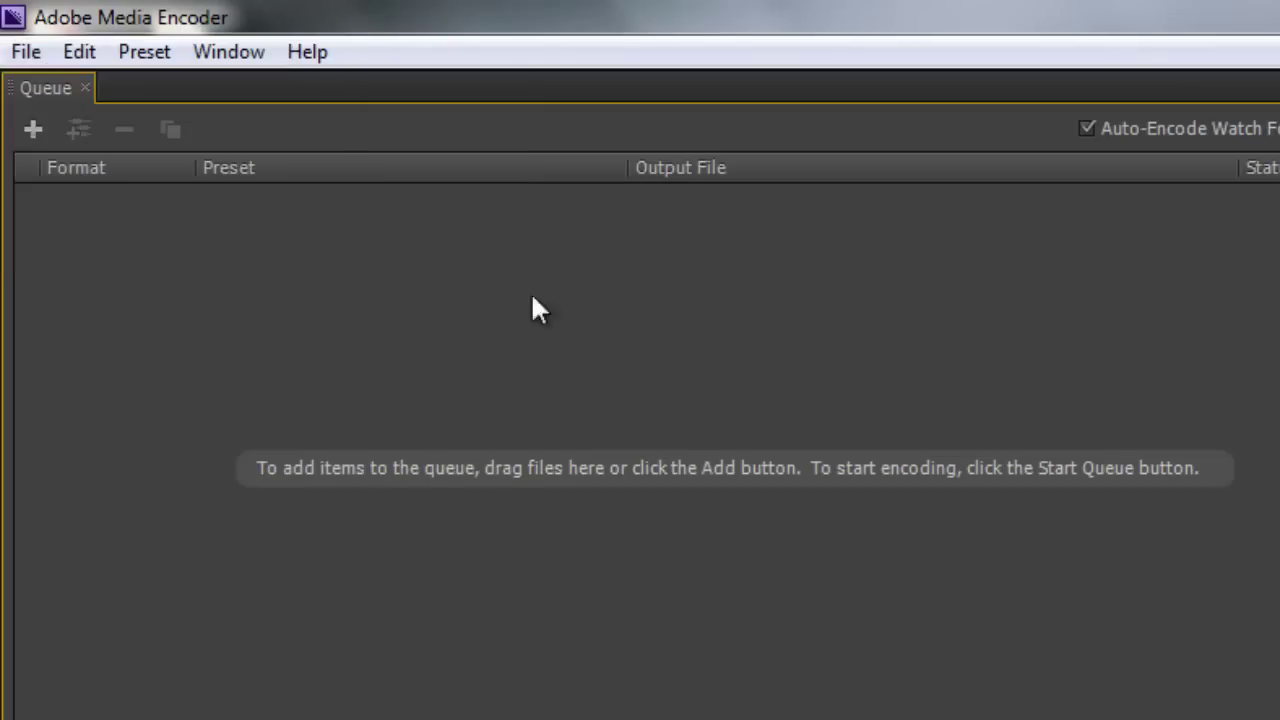
pyautogui.click(33, 129)
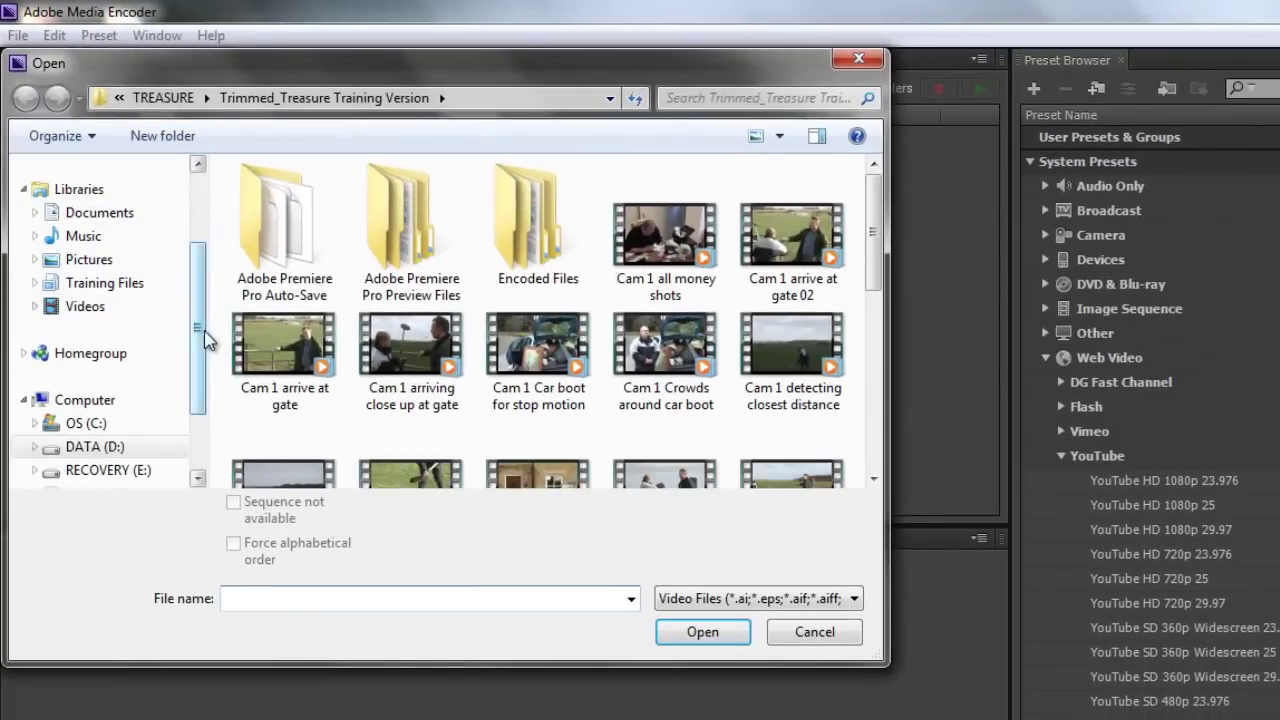
pyautogui.moveTo(199, 337); pyautogui.dragTo(209, 222)
pyautogui.click(100, 203)
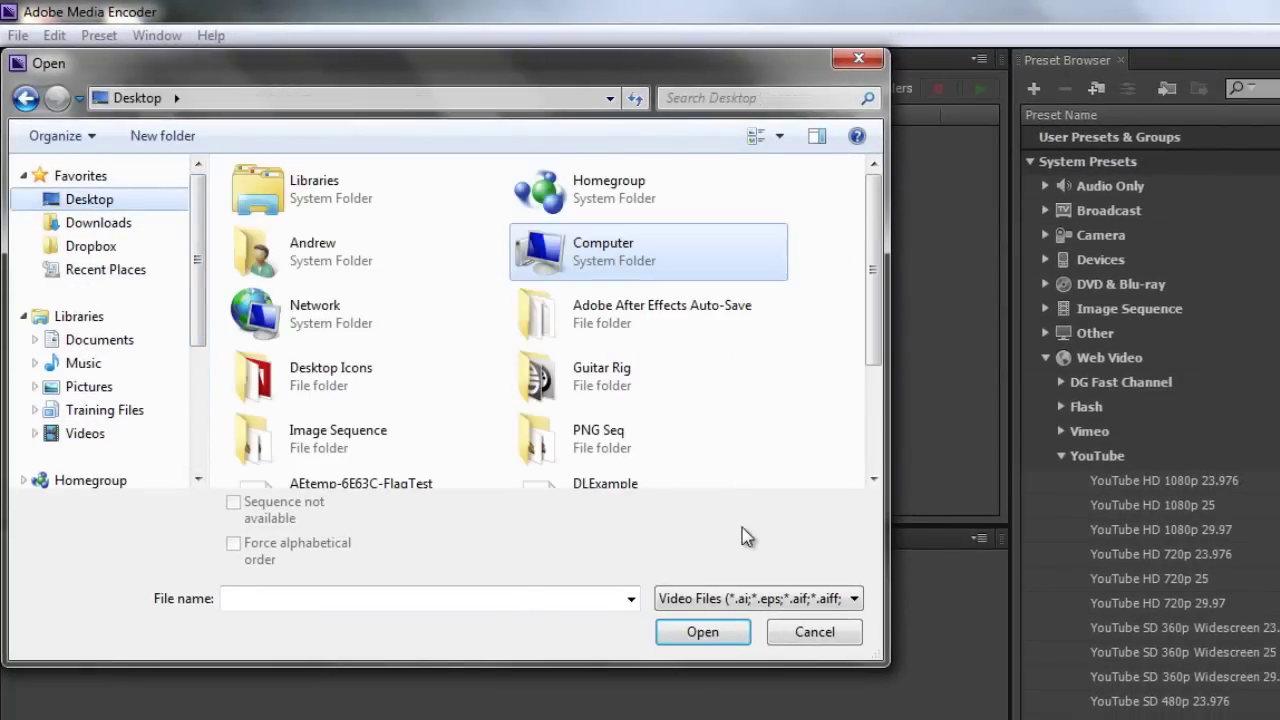
pyautogui.moveTo(871, 320); pyautogui.dragTo(862, 355)
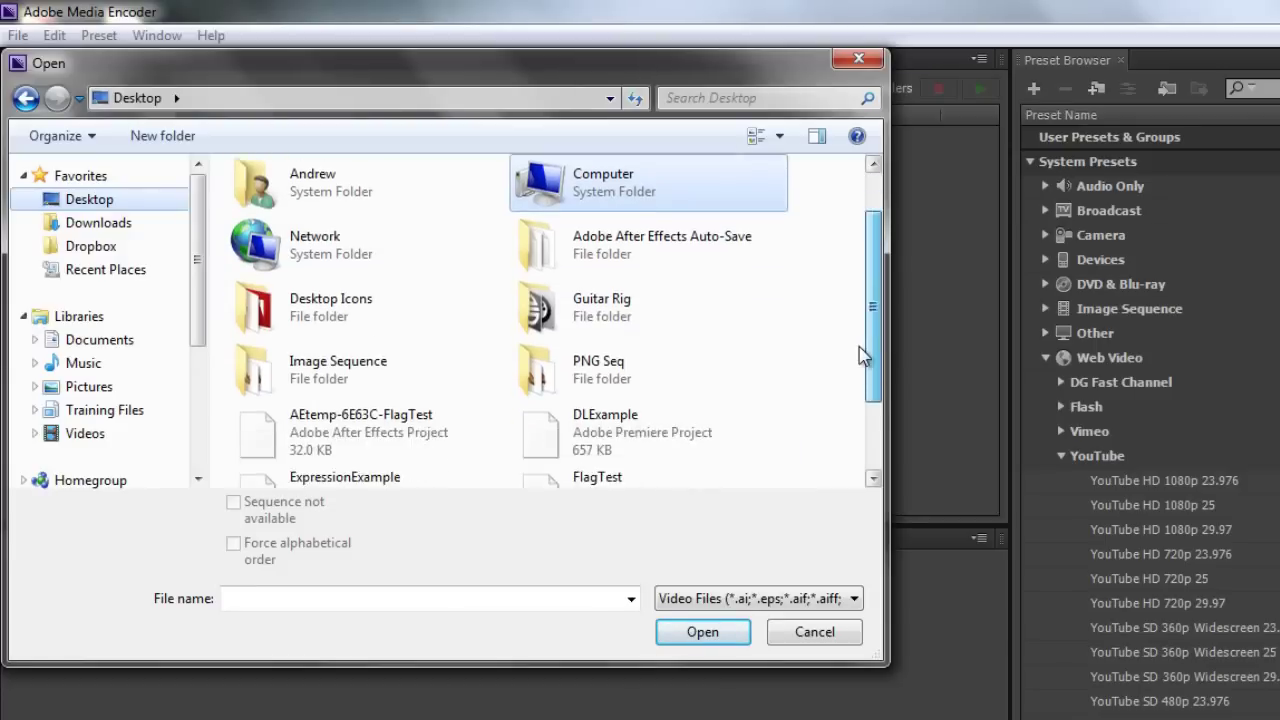
pyautogui.scroll(-2, 862, 355)
pyautogui.click(320, 390)
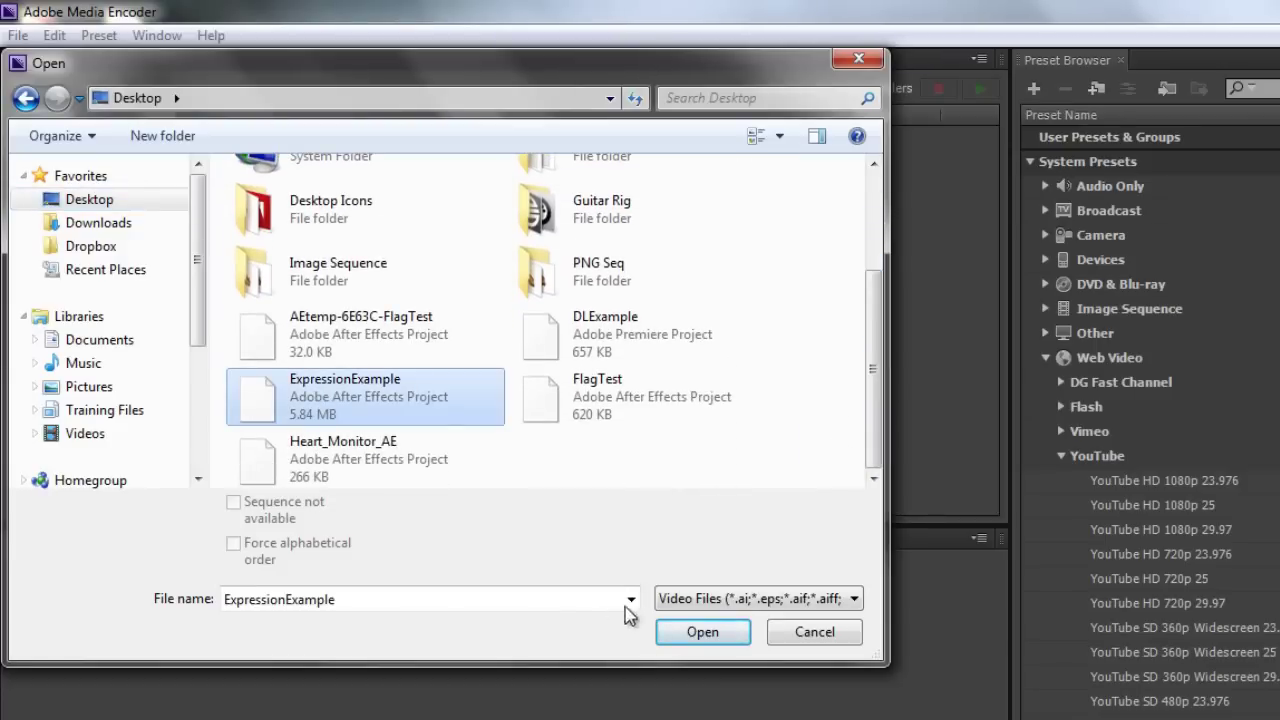
pyautogui.click(703, 632)
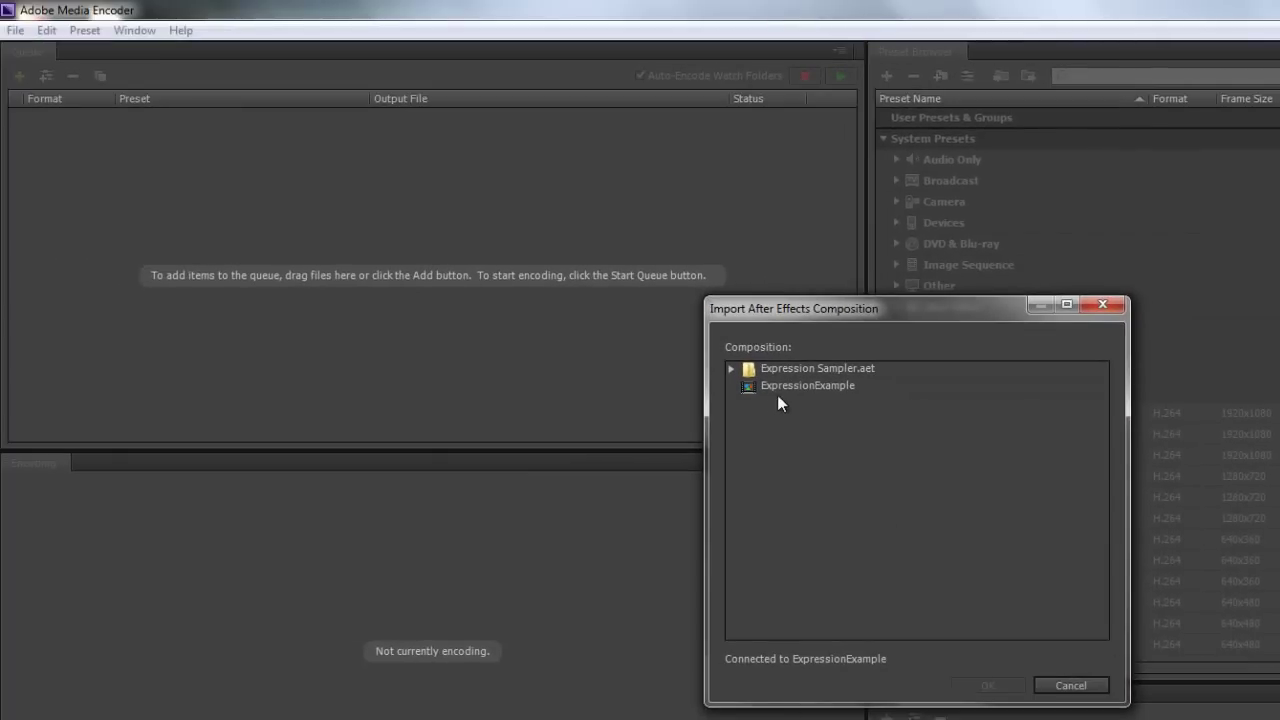
pyautogui.click(793, 390)
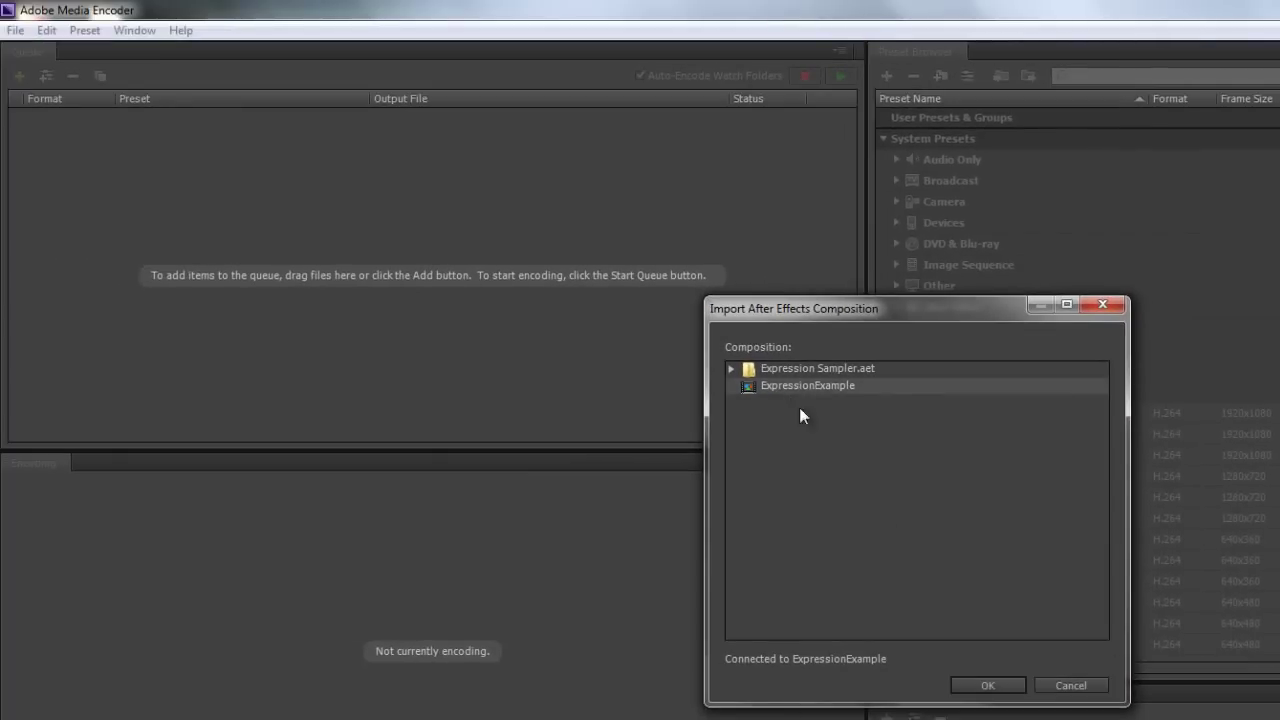
pyautogui.click(1068, 690)
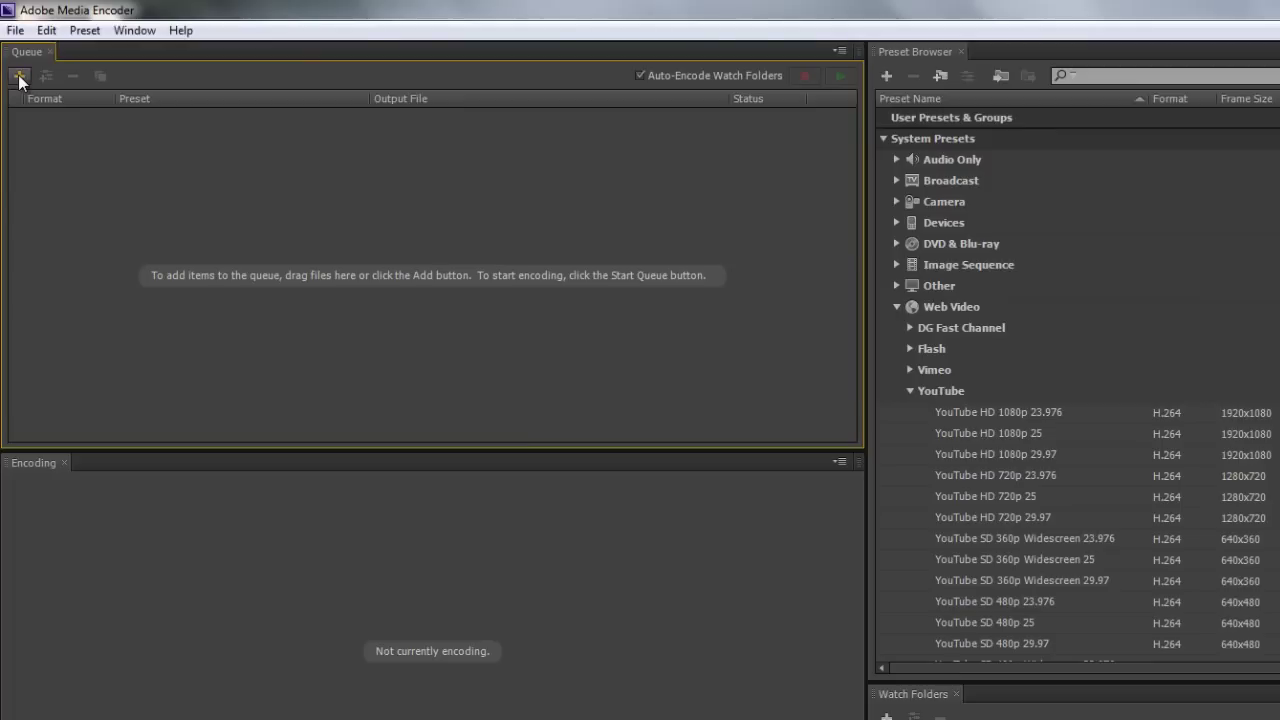
# - Add the ExpressionExample composition from the desktop project ExpressionExample.aep to the encoding queue and select it
pyautogui.click(16, 32)
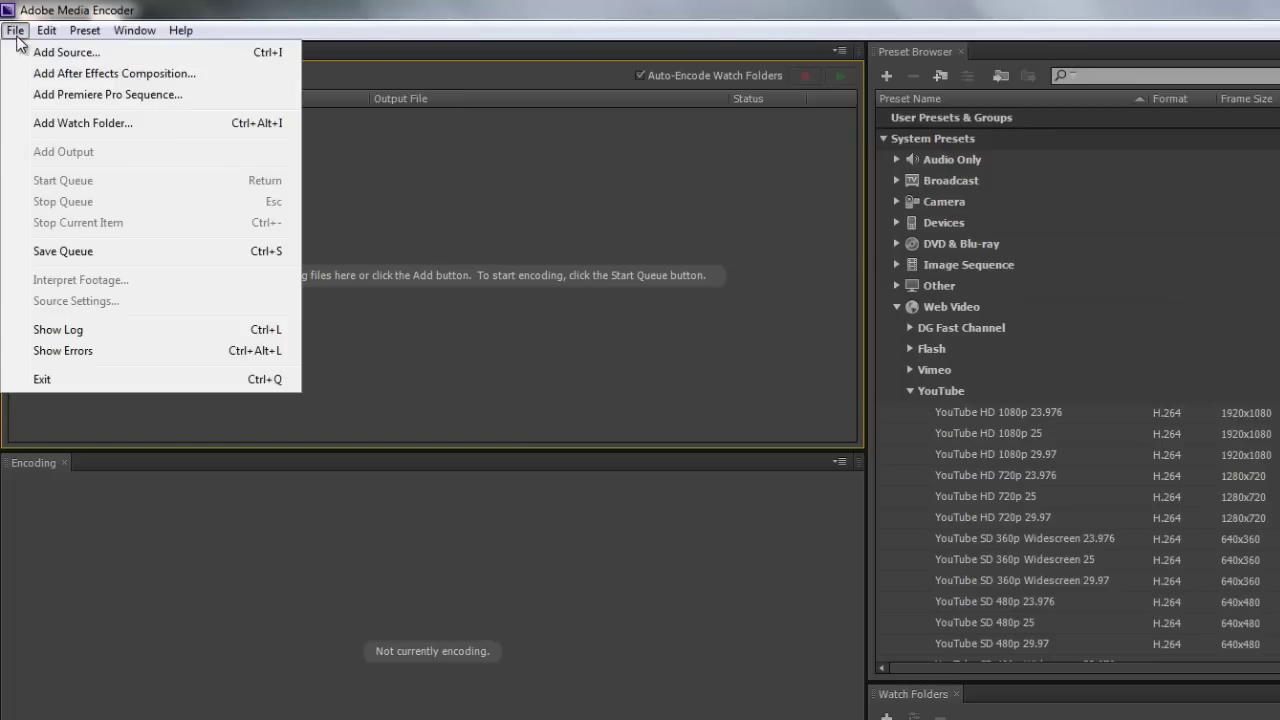
pyautogui.click(75, 75)
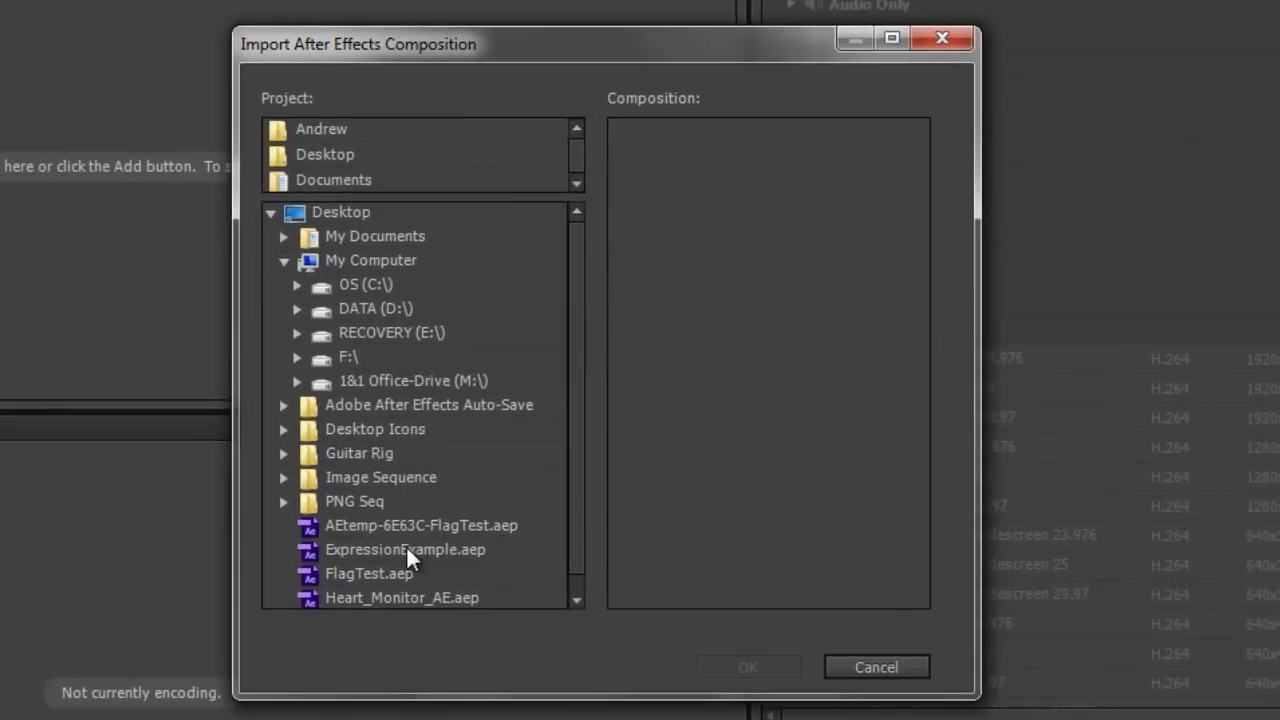
pyautogui.click(406, 550)
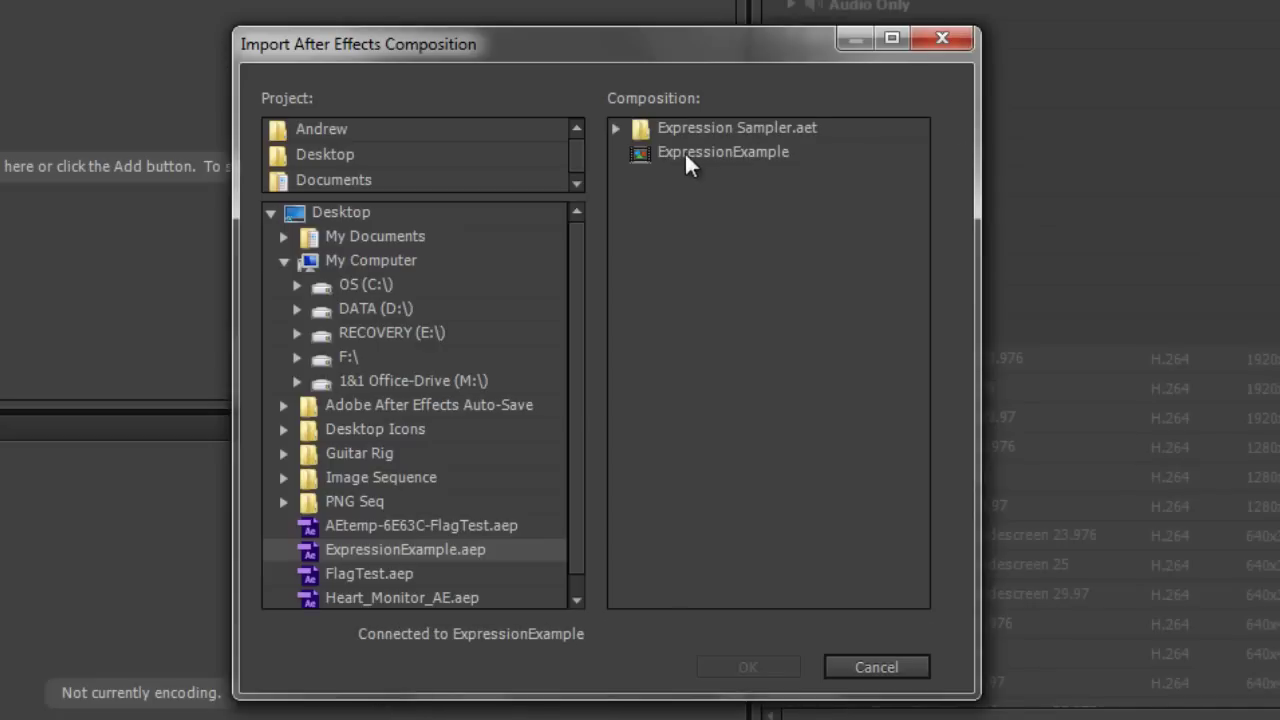
pyautogui.click(672, 151)
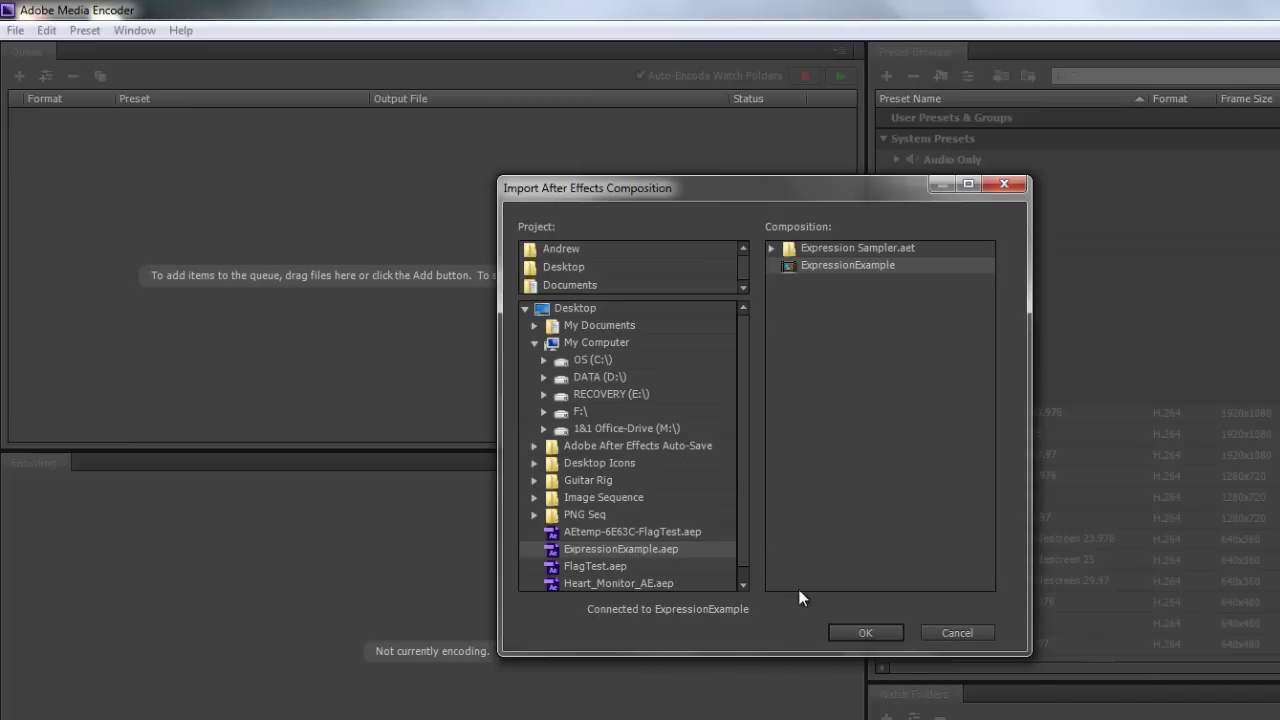
pyautogui.click(866, 633)
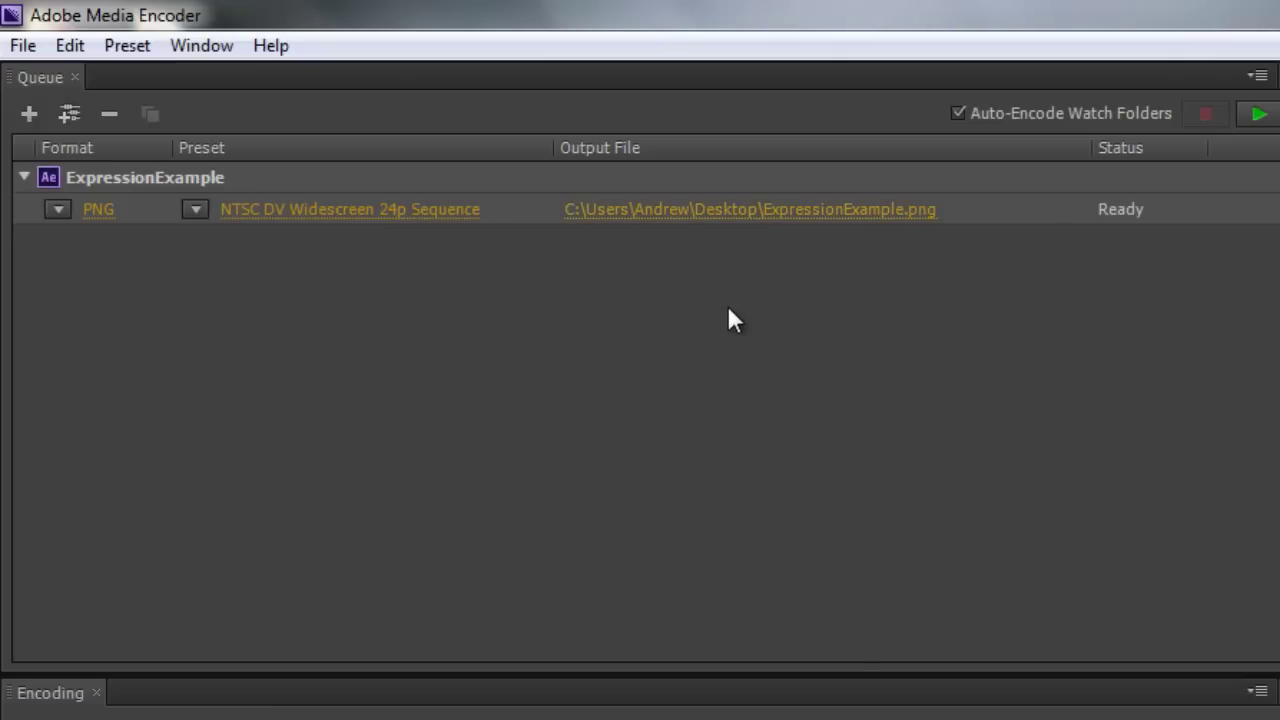
pyautogui.click(146, 177)
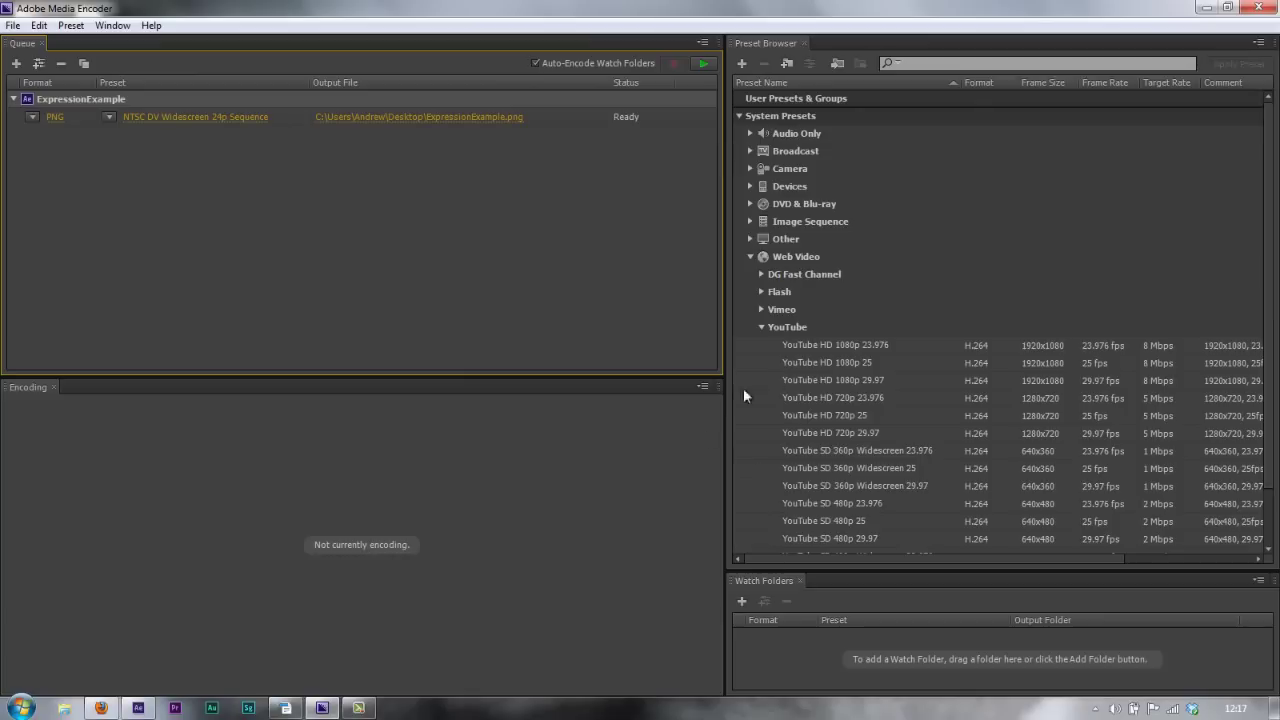
# - Replace the queued ExpressionExample output's preset with YouTube HD 1080p 25
pyautogui.moveTo(815, 368)
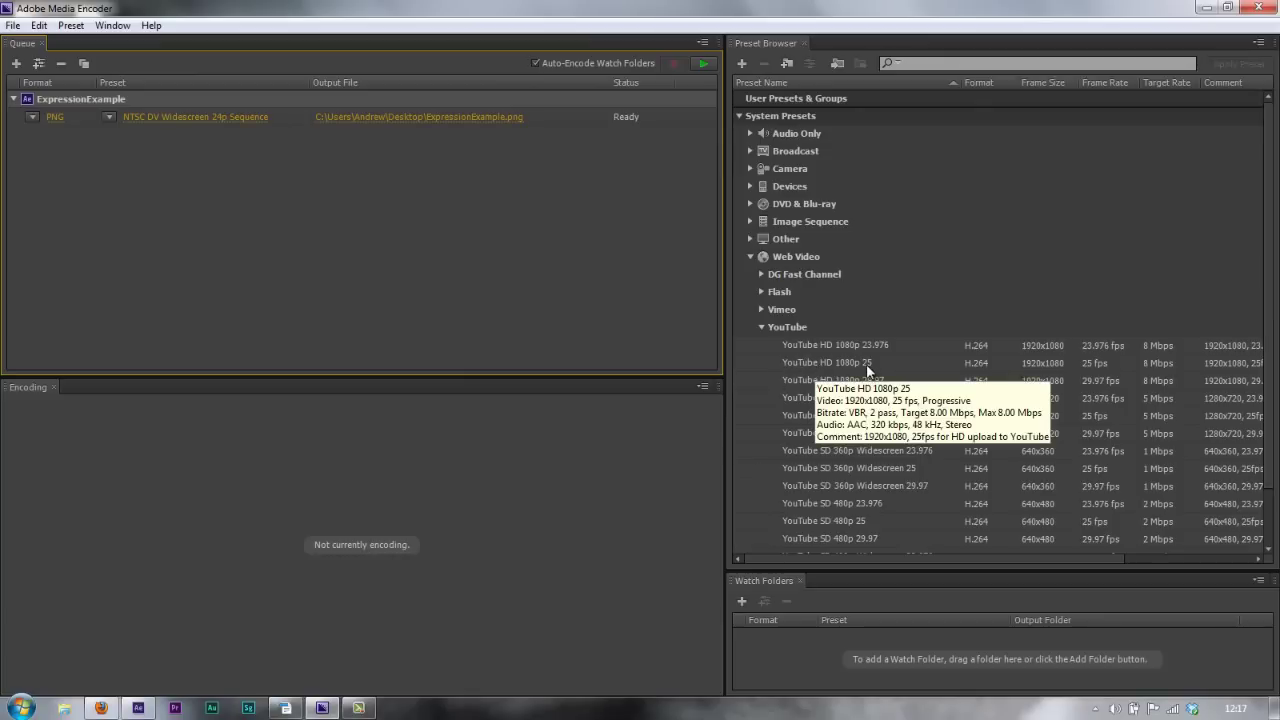
pyautogui.click(839, 366)
pyautogui.moveTo(837, 363); pyautogui.dragTo(355, 118)
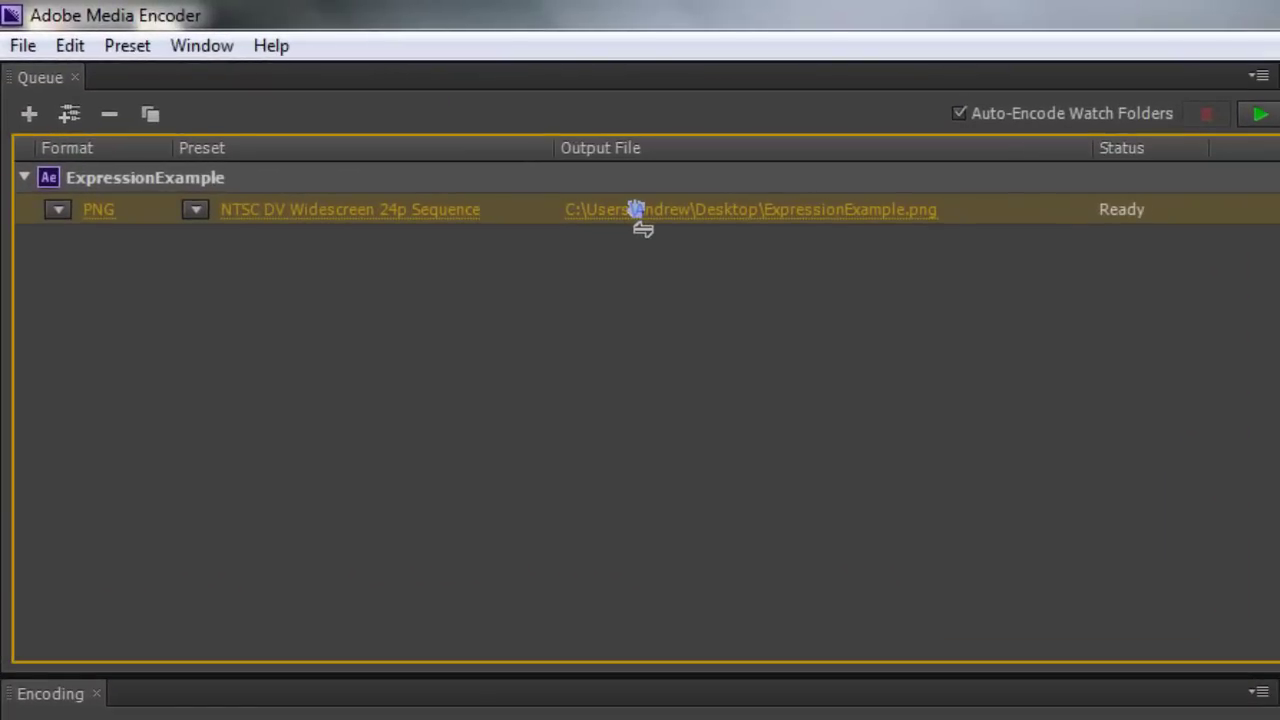
pyautogui.moveTo(636, 210); pyautogui.dragTo(634, 213)
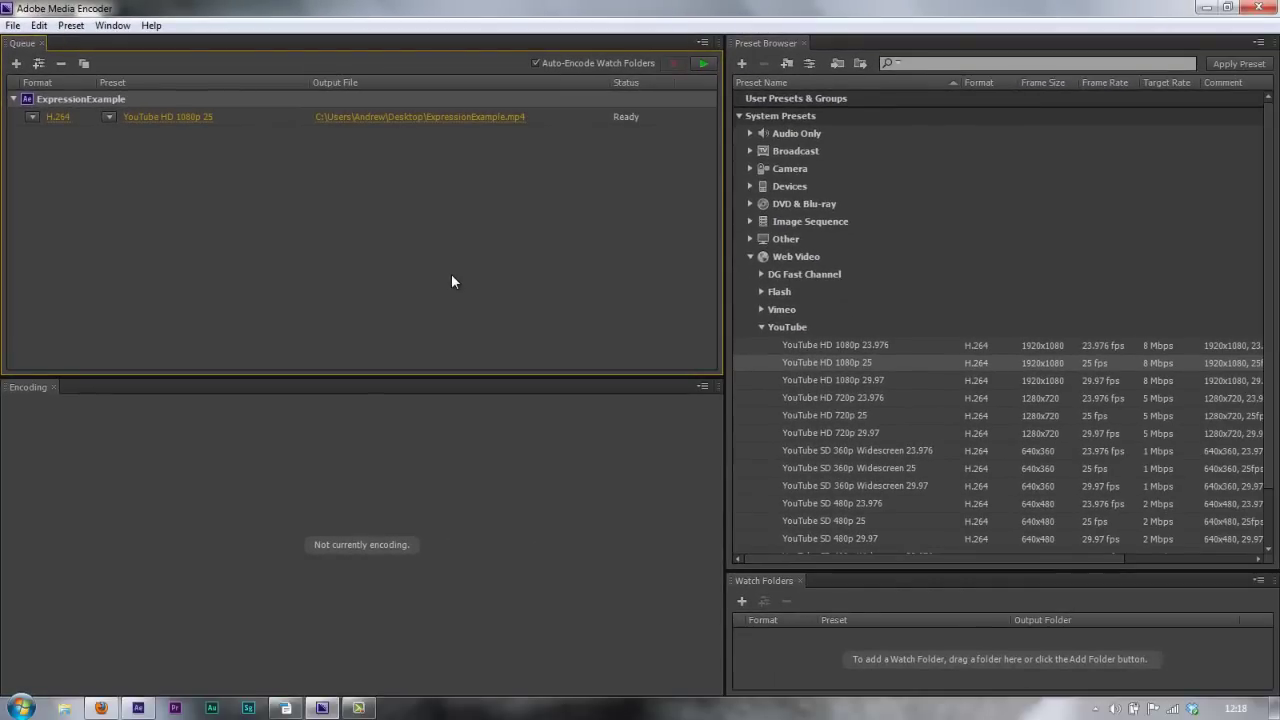
# - Add a second ExpressionExample output using the Vimeo HD 720p 25 preset, and collapse the Web Video presets
pyautogui.click(759, 326)
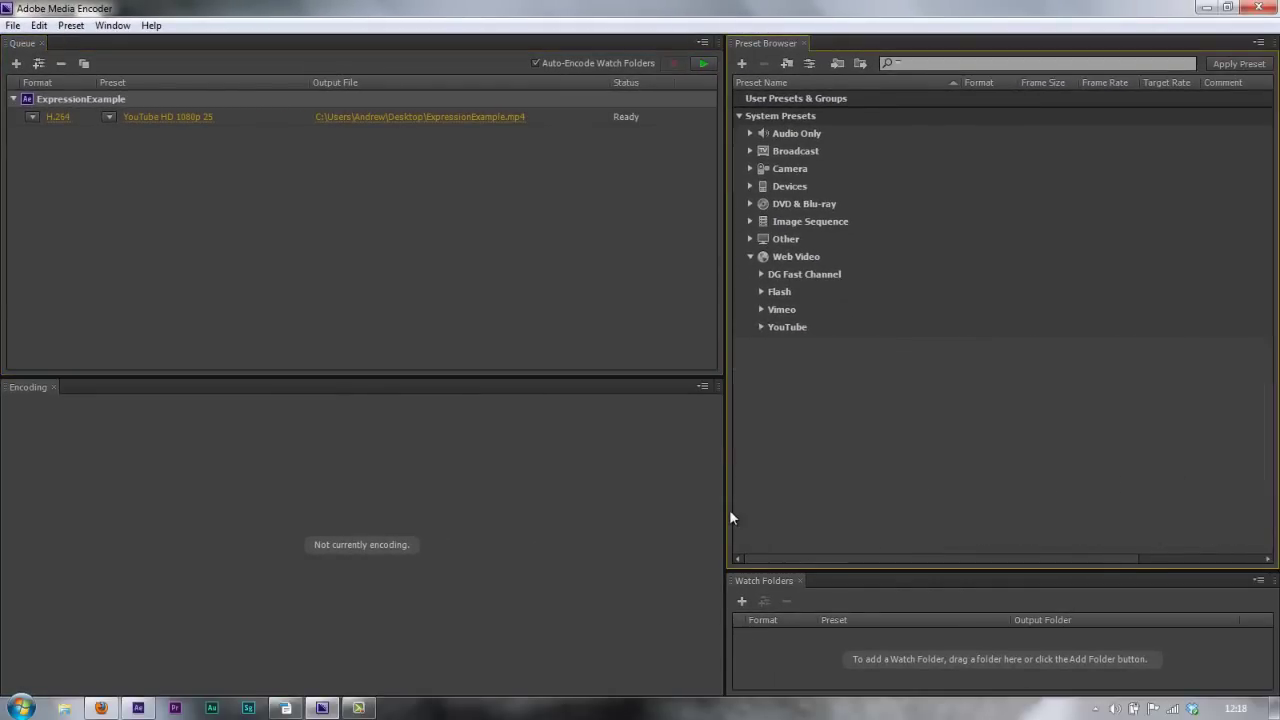
pyautogui.click(759, 309)
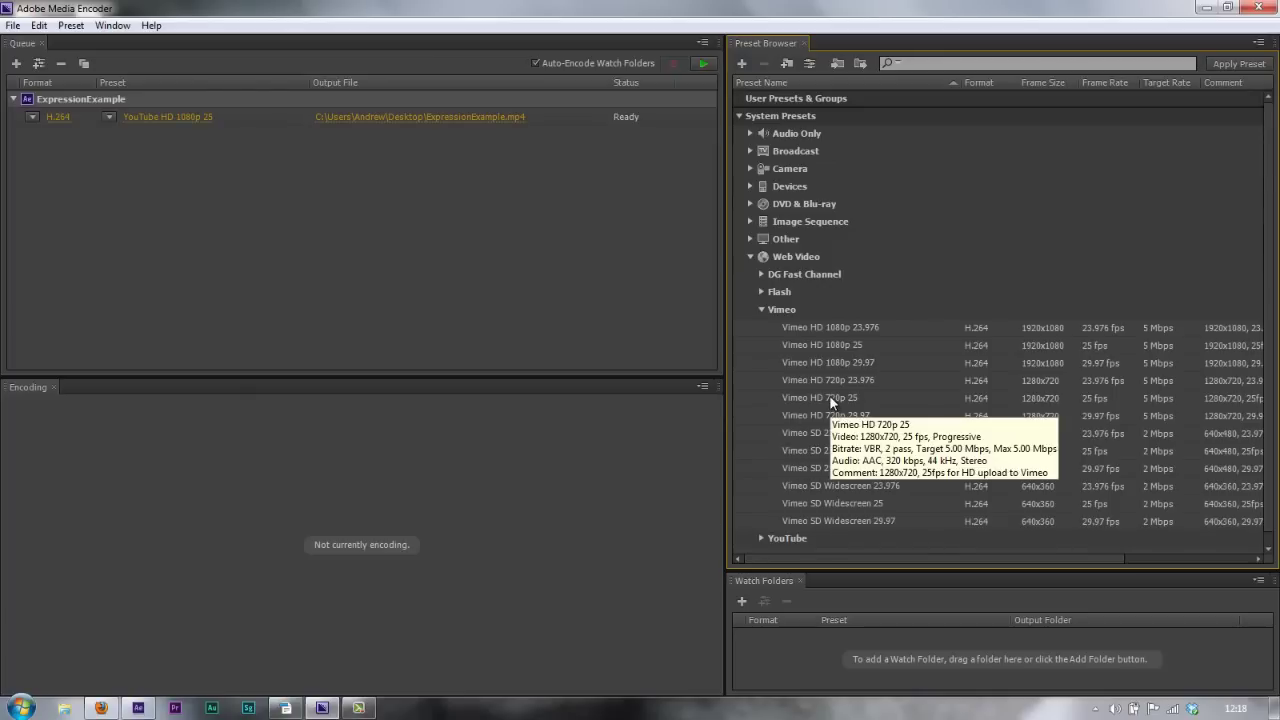
pyautogui.moveTo(829, 395); pyautogui.dragTo(467, 213)
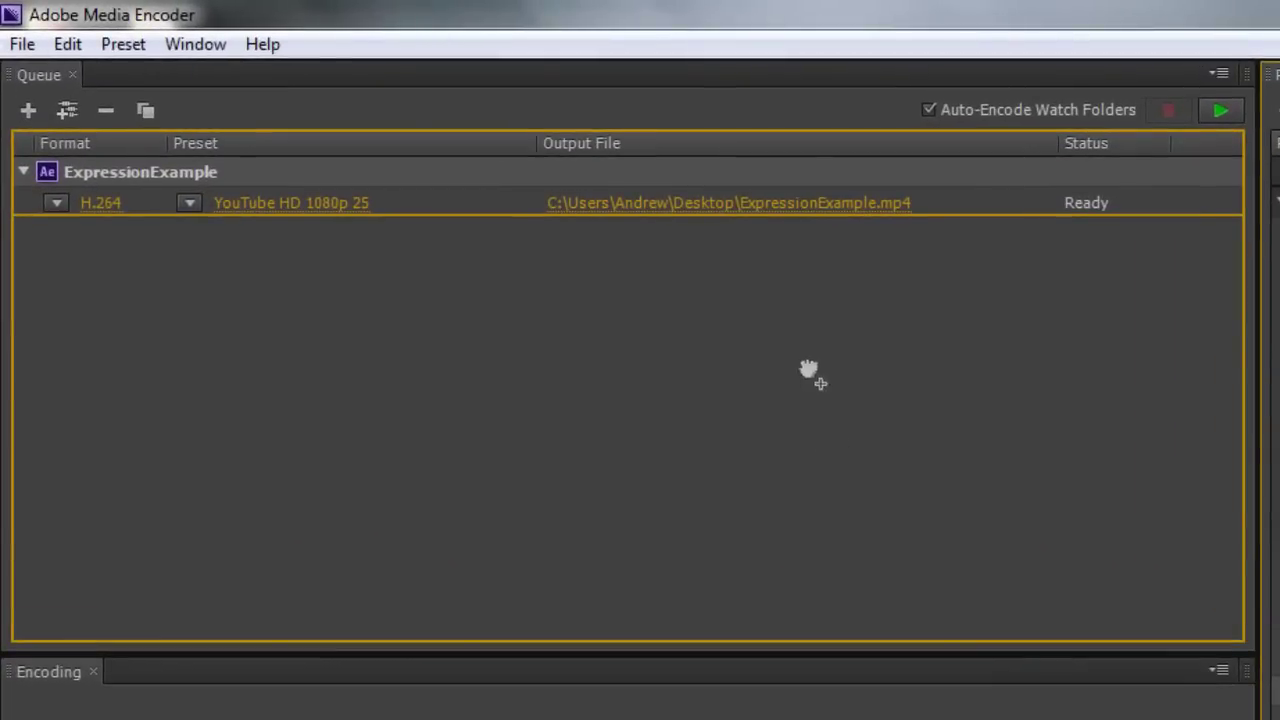
pyautogui.moveTo(808, 372); pyautogui.dragTo(752, 300)
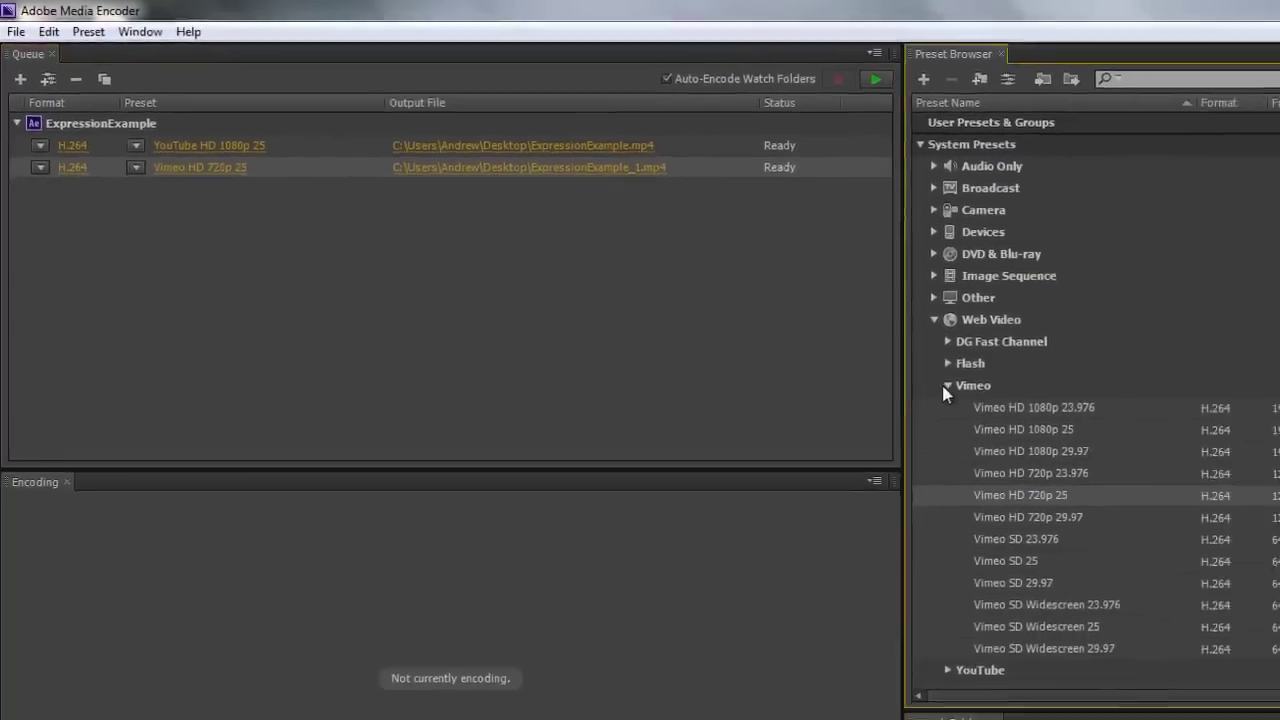
pyautogui.click(946, 391)
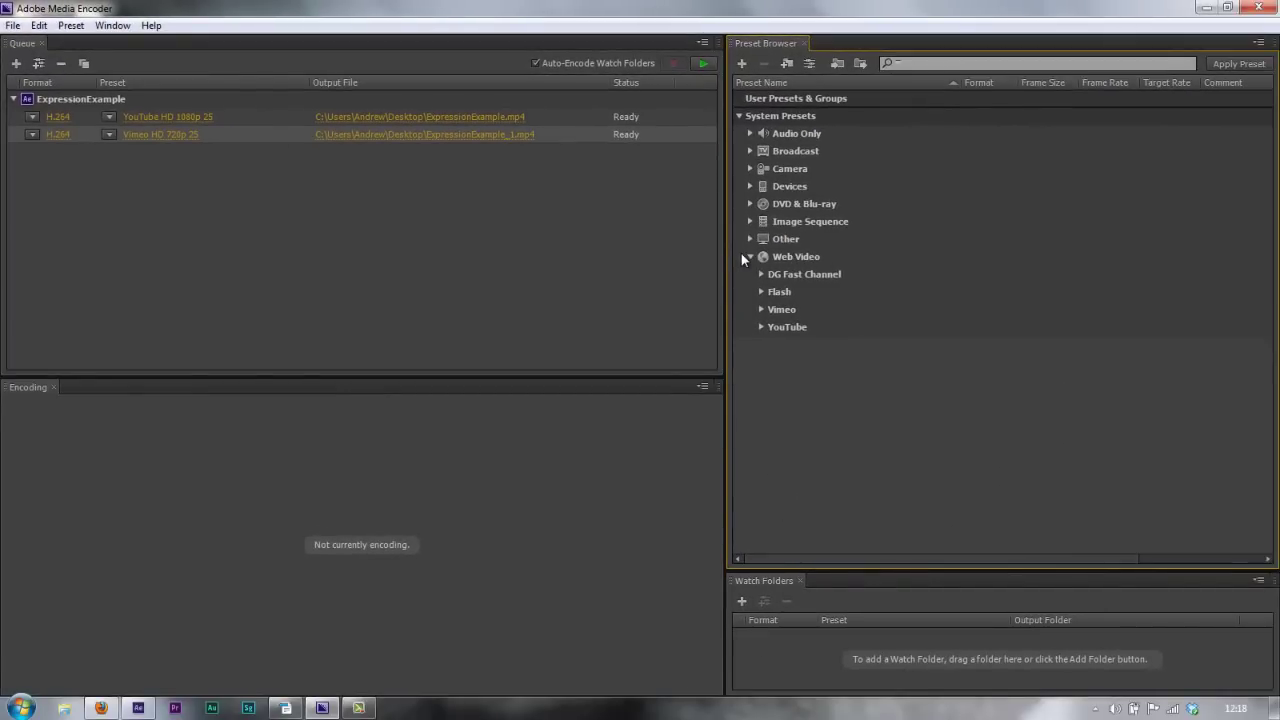
pyautogui.click(751, 258)
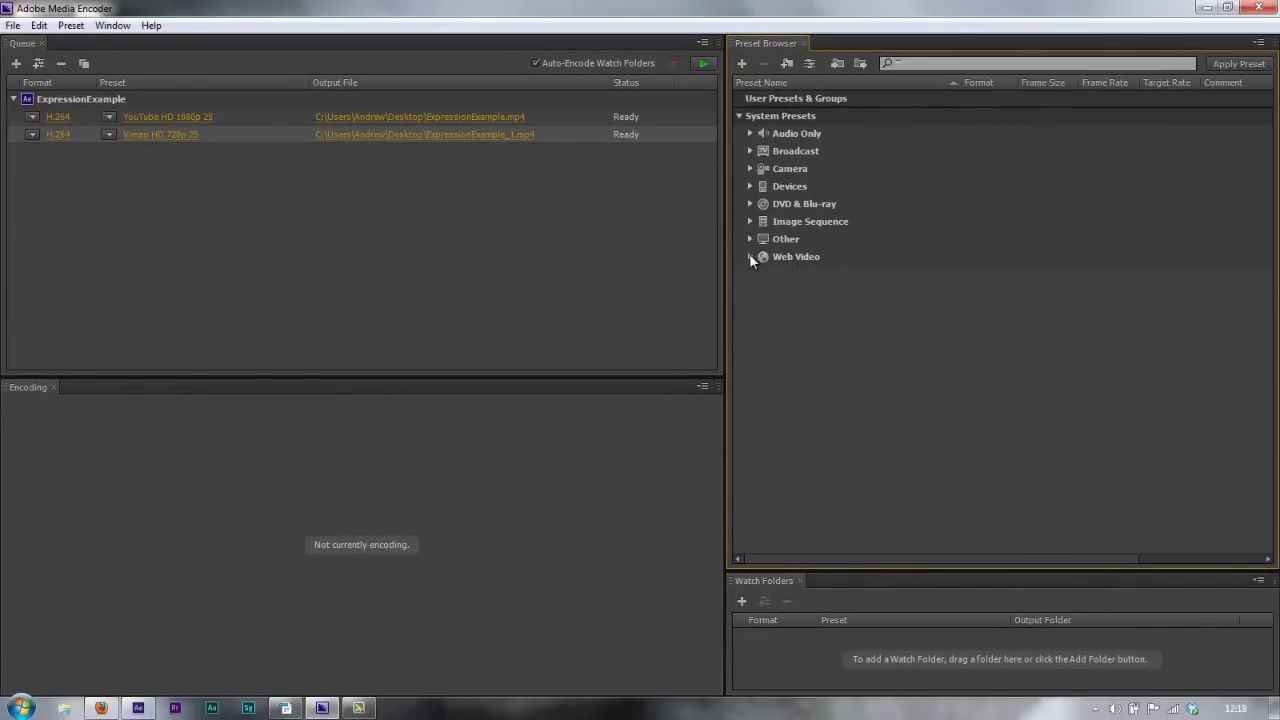
# - Add another ExpressionExample output using the Apple iPad 2, iPhone 4S - 1080p 25 preset, and collapse the Devices presets
pyautogui.click(750, 186)
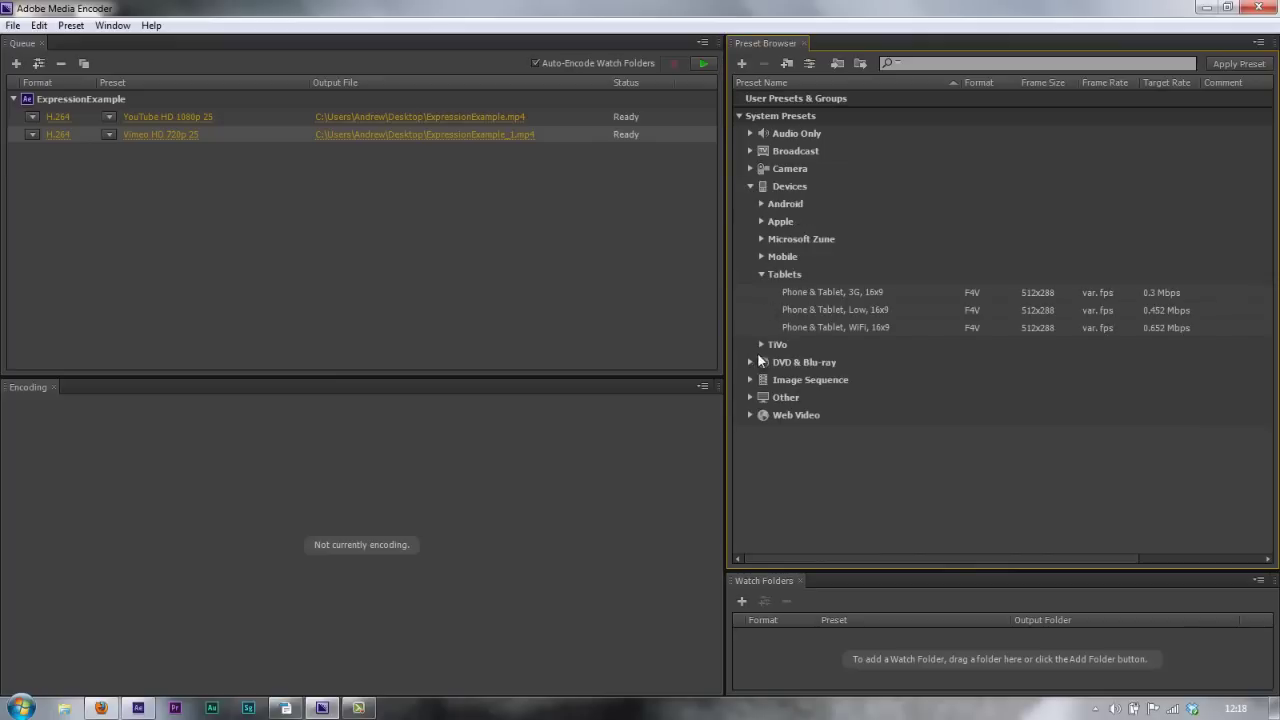
pyautogui.click(763, 274)
pyautogui.click(760, 222)
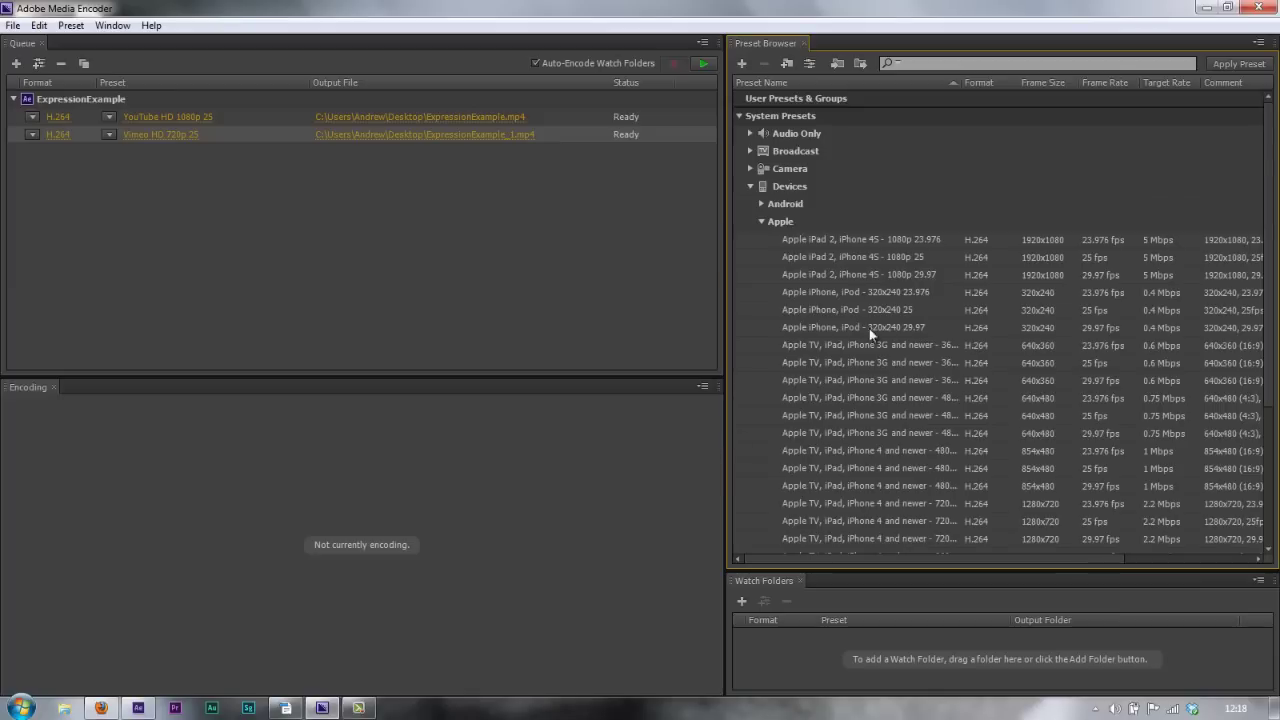
pyautogui.click(857, 257)
pyautogui.moveTo(857, 257); pyautogui.dragTo(360, 250)
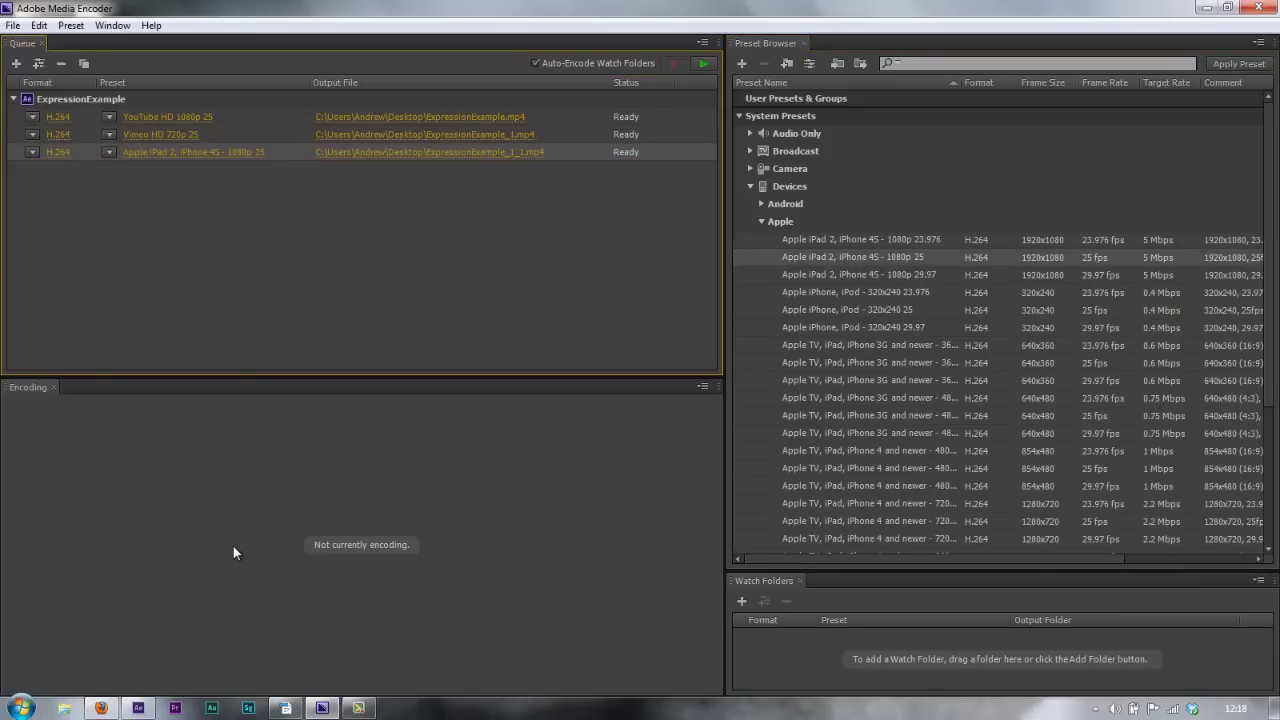
pyautogui.click(749, 187)
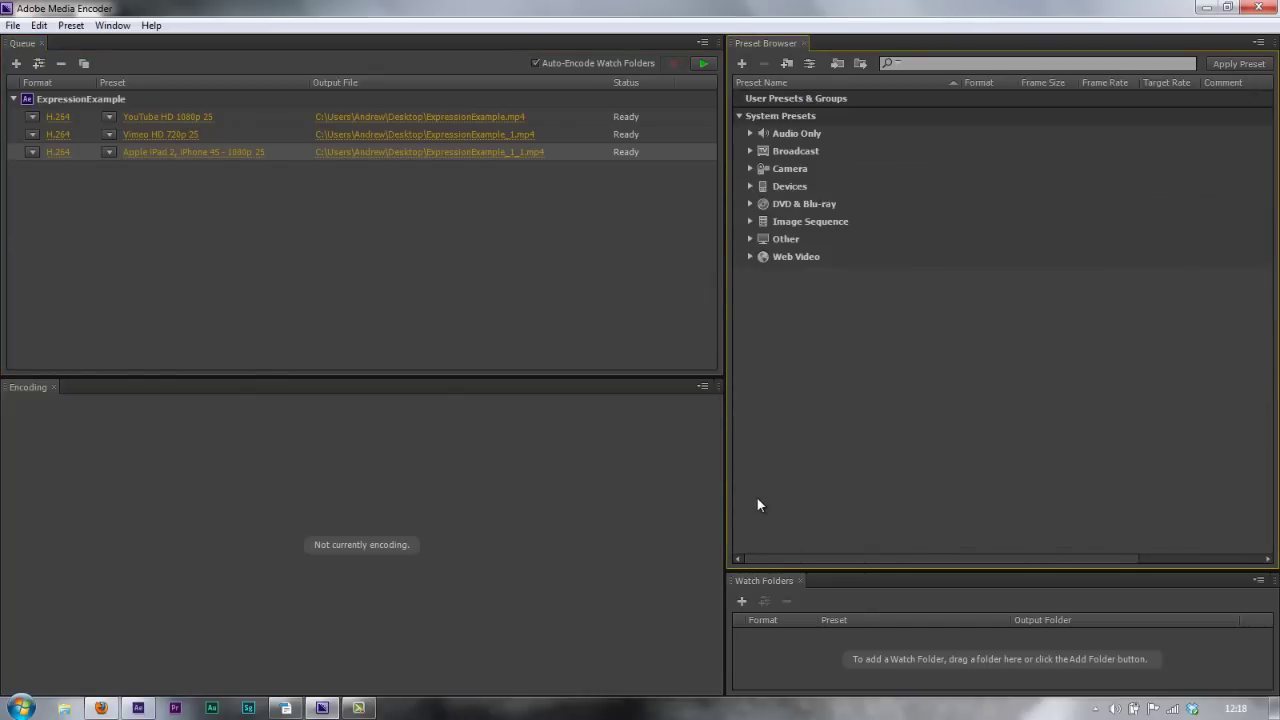
# - Switch to After Effects to check the ExpressionExample composition's background transparency, and return to Media Encoder
pyautogui.click(138, 709)
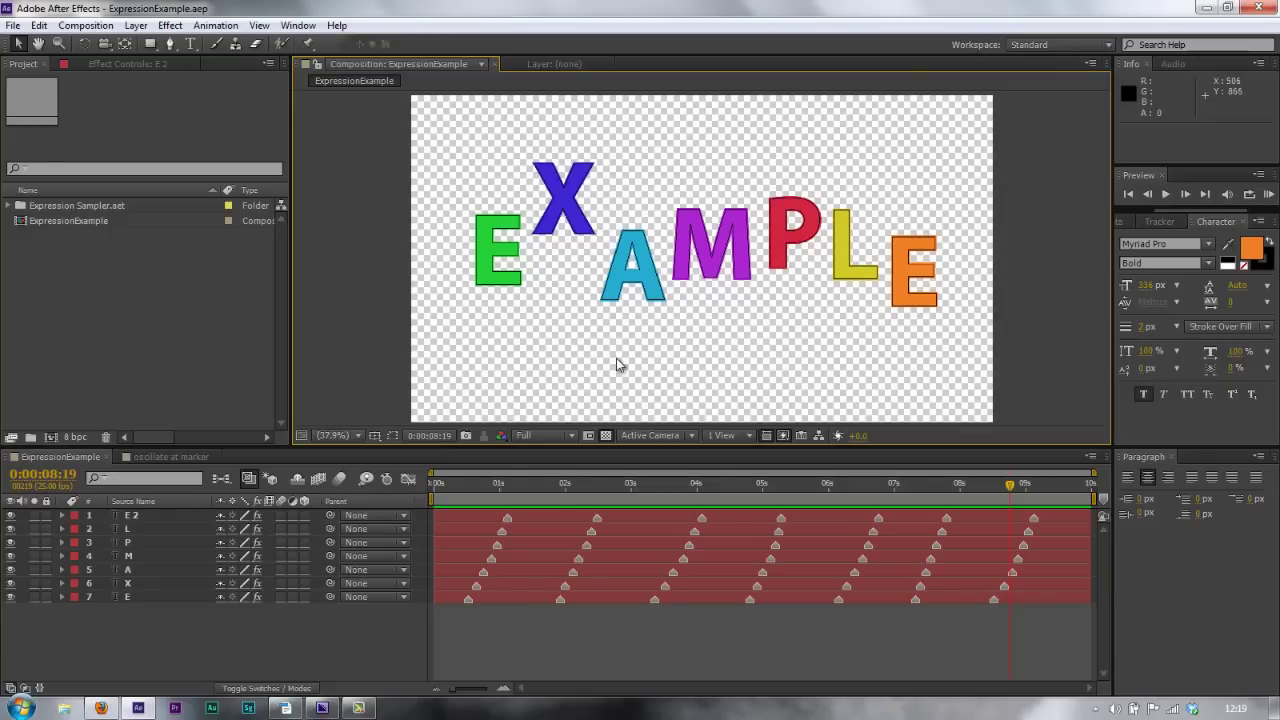
pyautogui.click(1206, 8)
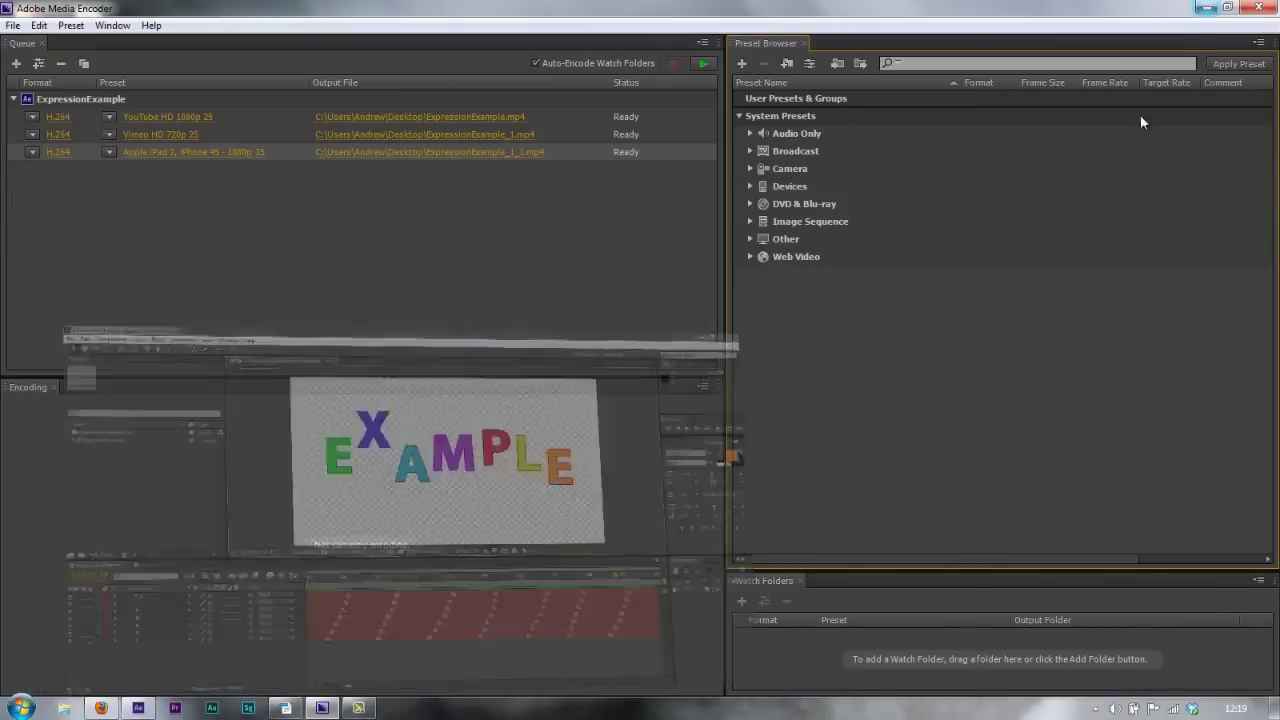
# - Check the alpha channel setting of the PNG preset HD 1080p 25 Sequence and add that preset as another ExpressionExample output
pyautogui.click(750, 222)
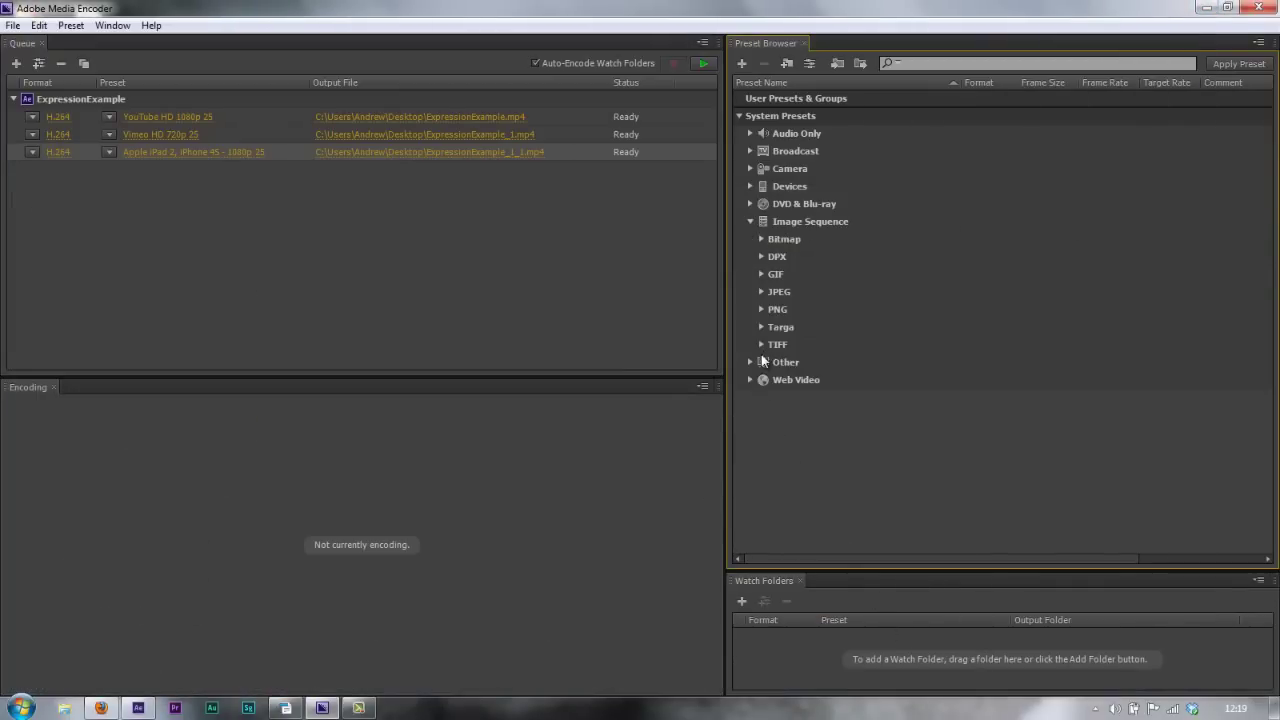
pyautogui.click(762, 310)
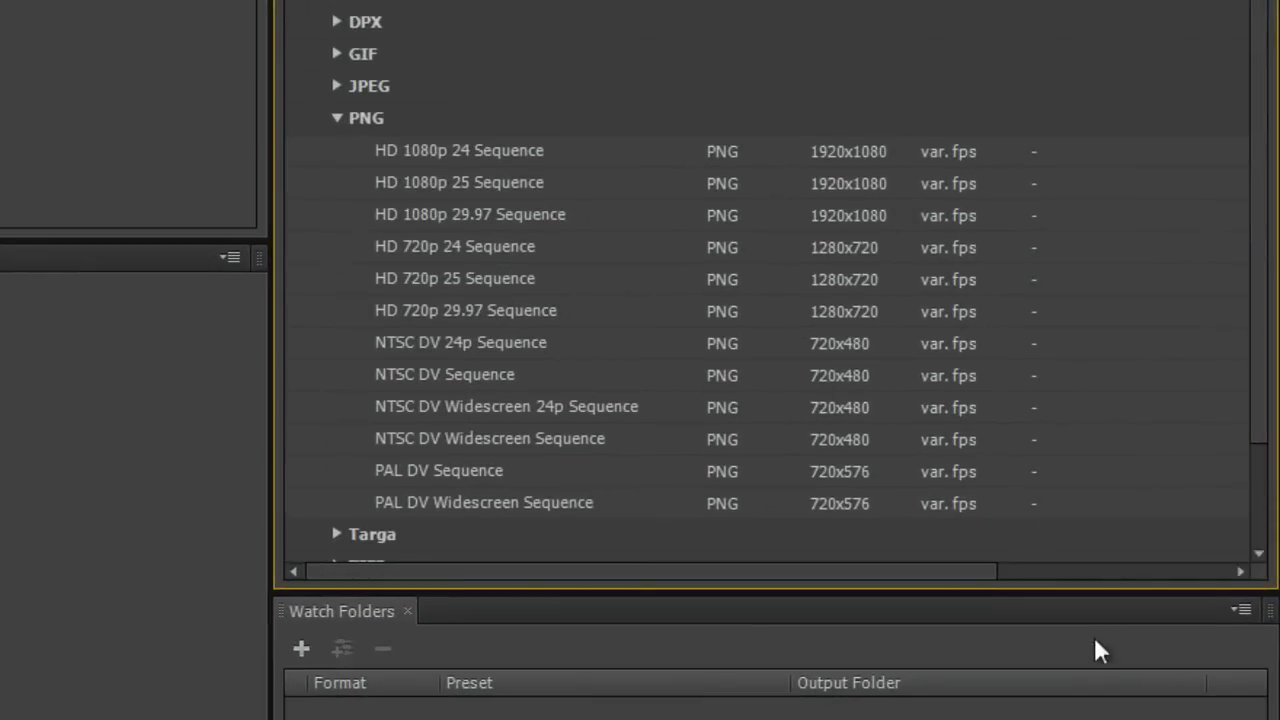
pyautogui.click(449, 182)
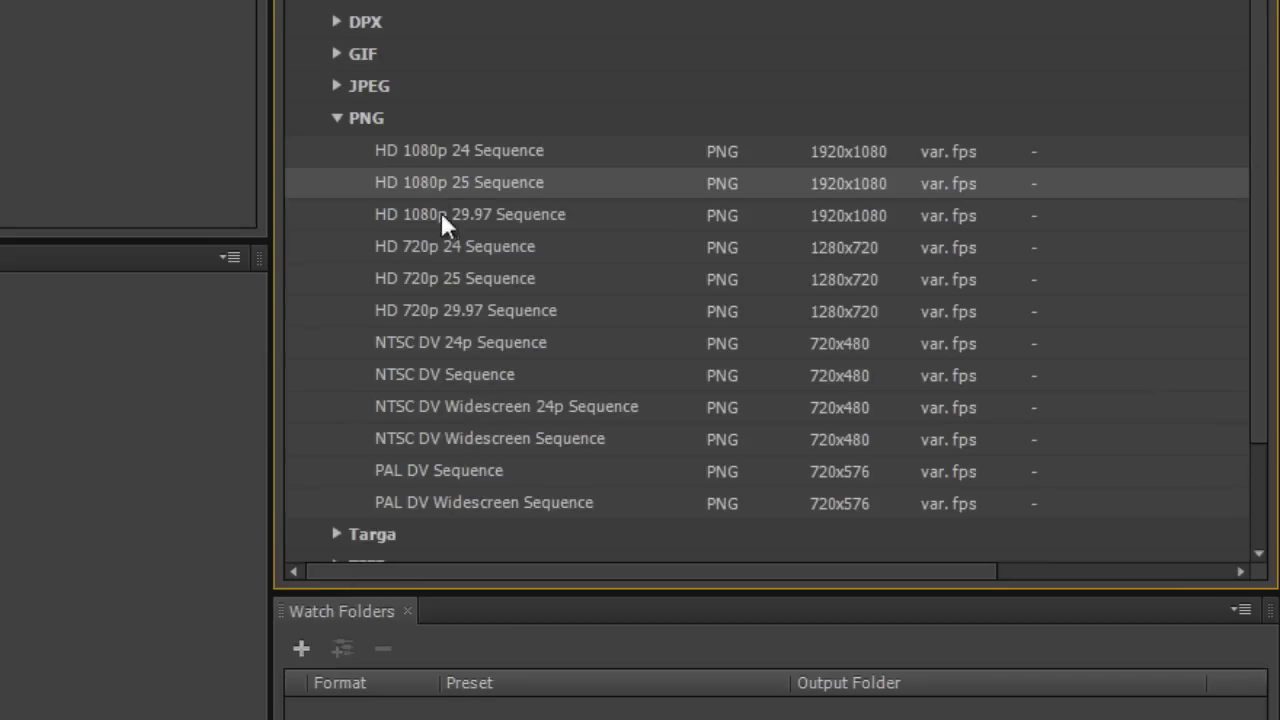
pyautogui.rightClick(451, 179)
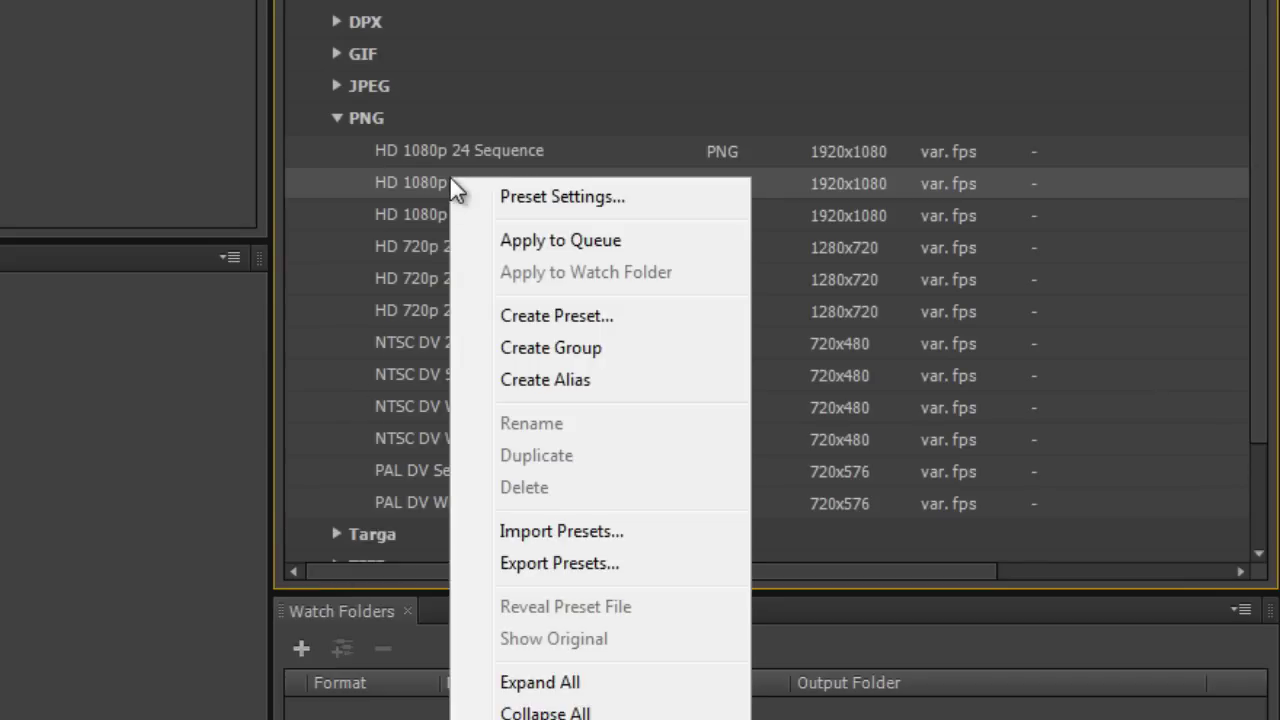
pyautogui.click(538, 198)
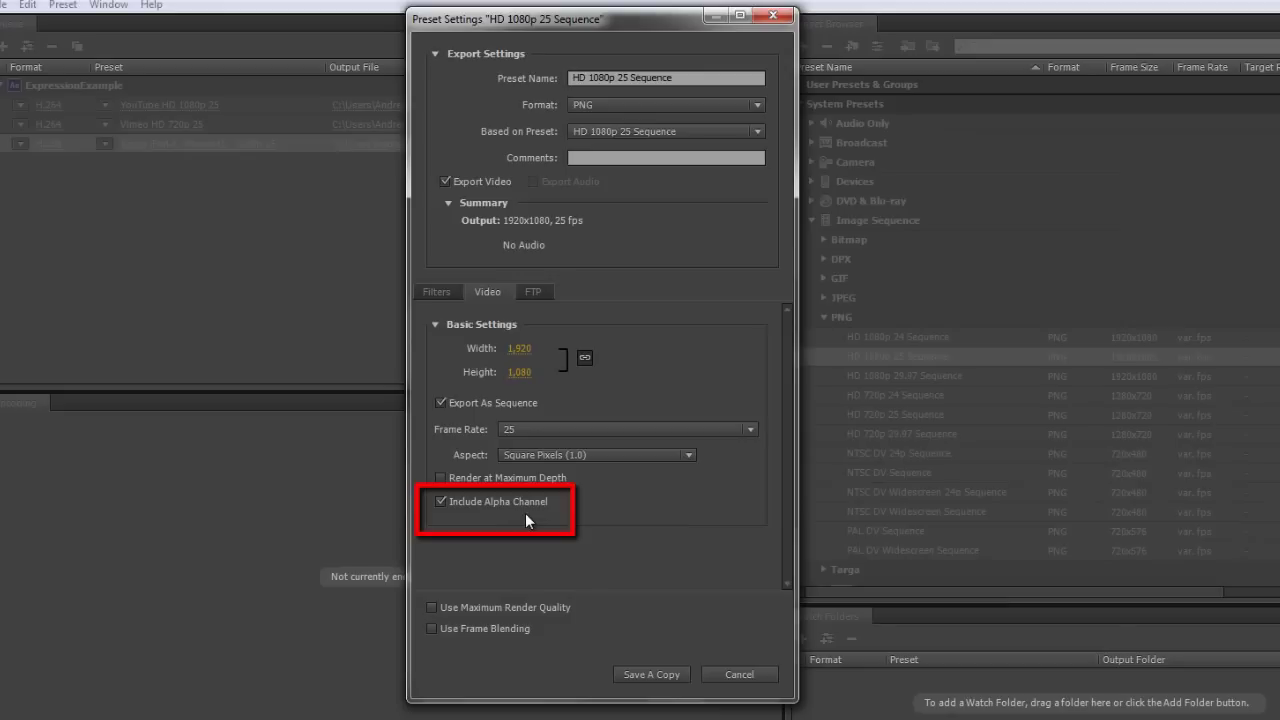
pyautogui.click(742, 675)
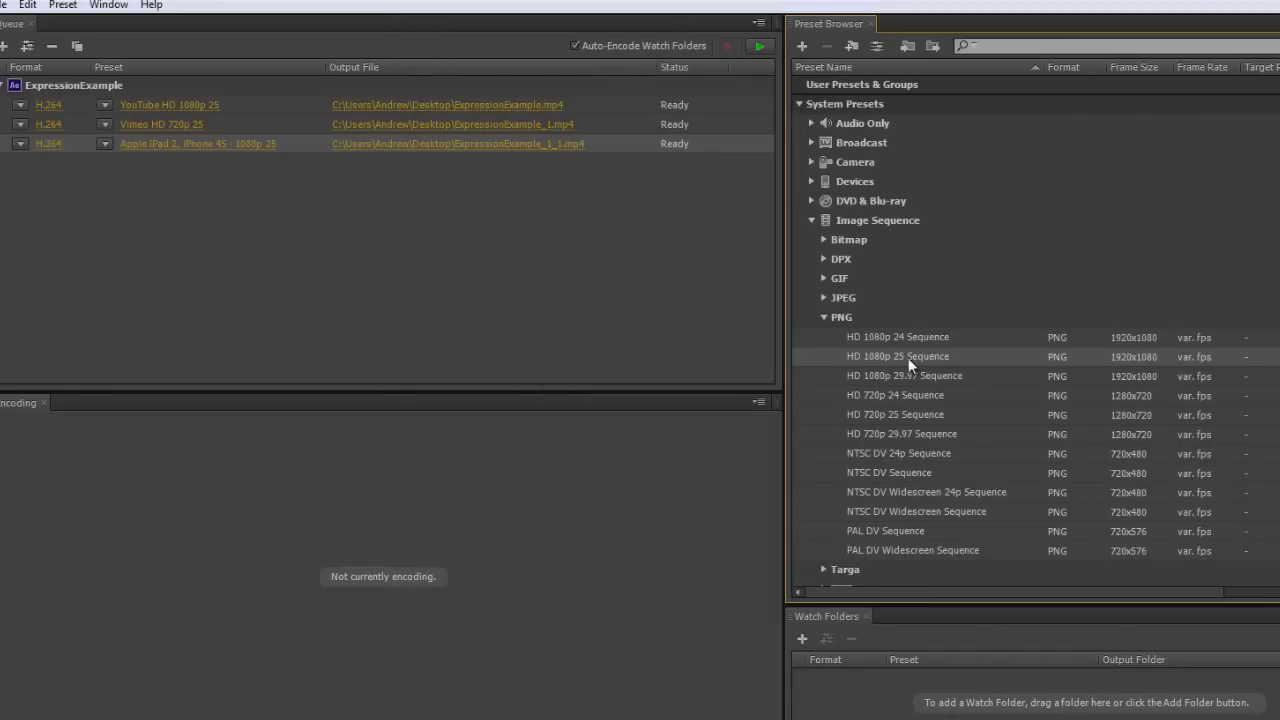
pyautogui.moveTo(923, 355); pyautogui.dragTo(368, 287)
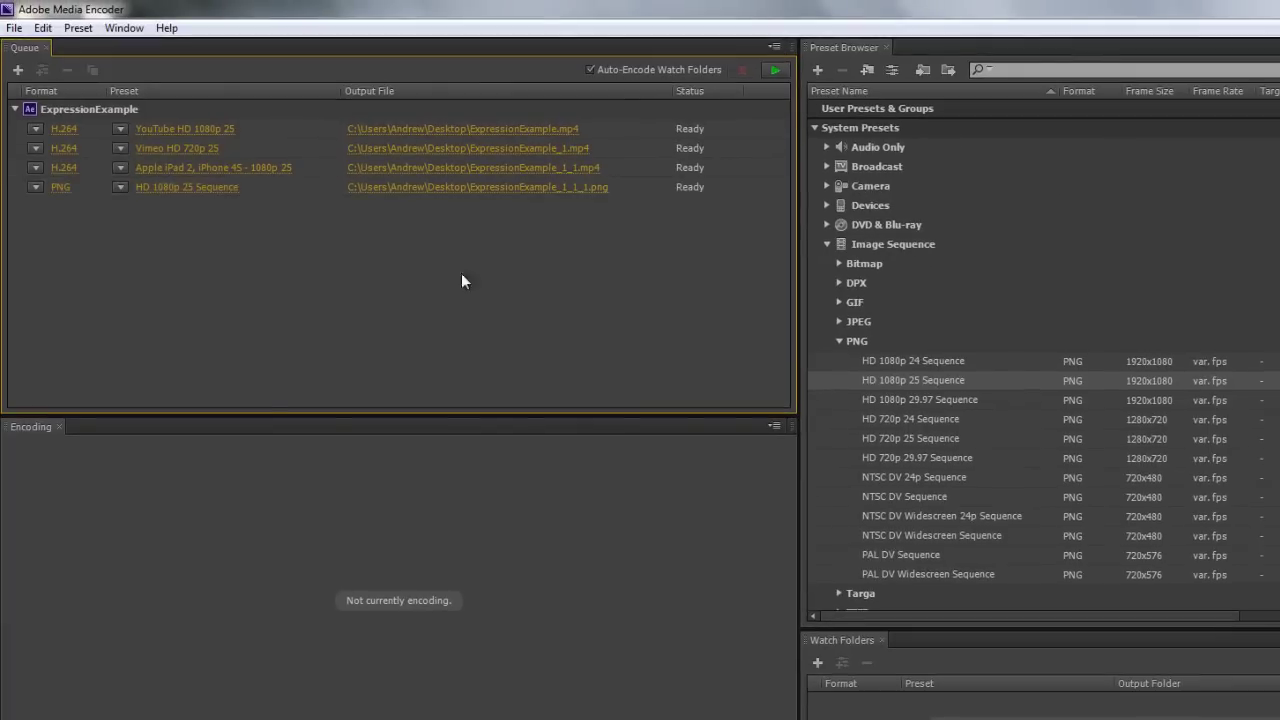
# - Set the PNG sequence's output location to a new desktop folder named PNG Seq, keeping the file name ExpressionExample_1_1_1
pyautogui.click(506, 192)
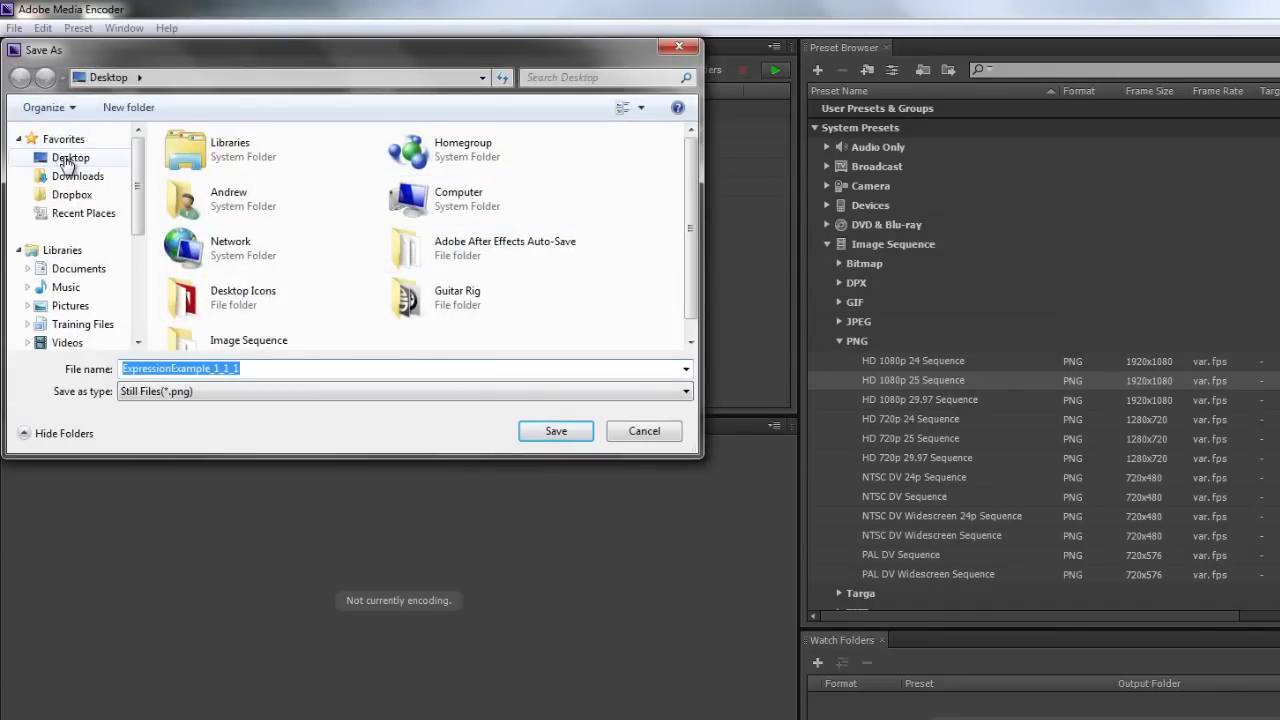
pyautogui.click(66, 160)
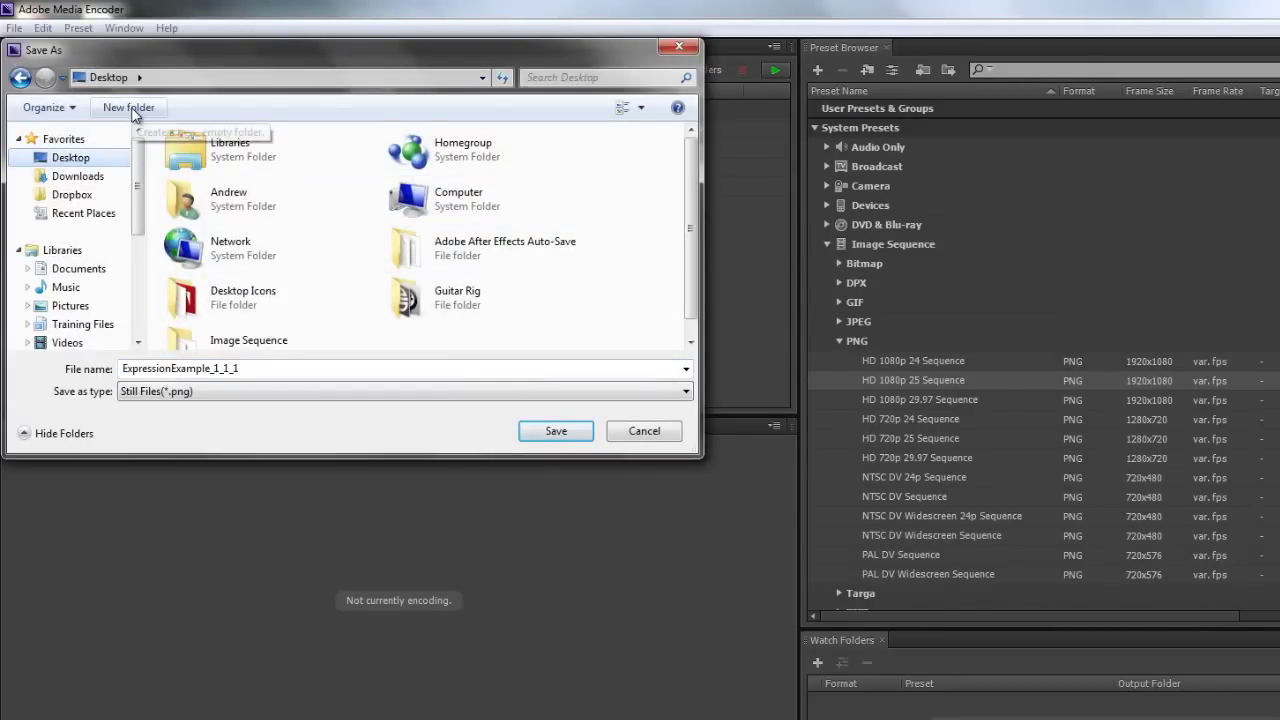
pyautogui.click(137, 116)
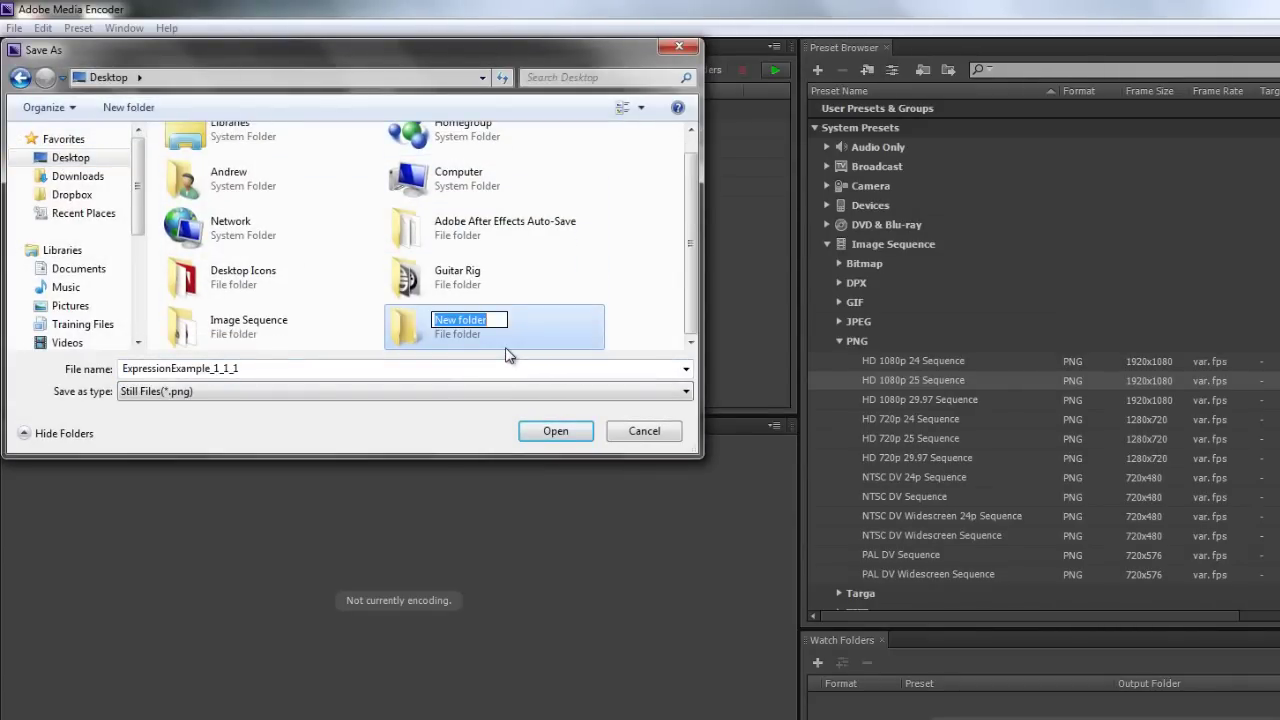
pyautogui.write('PNG S')
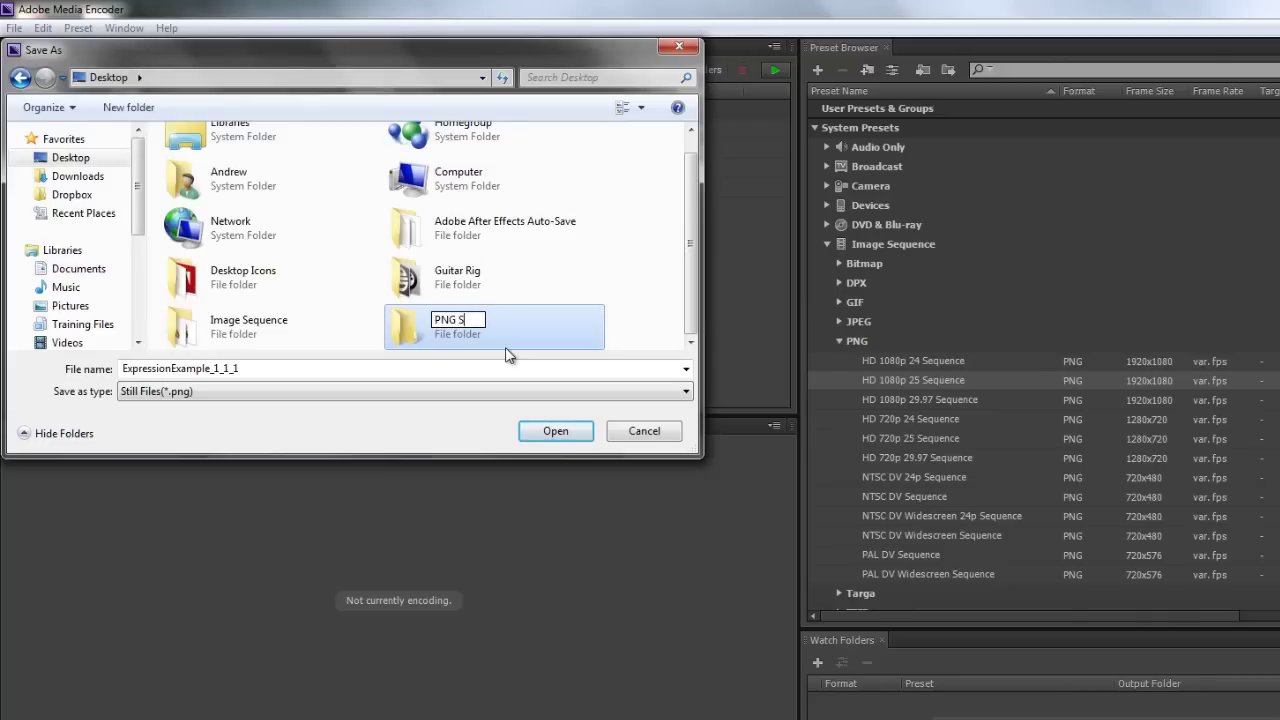
pyautogui.write('eq')
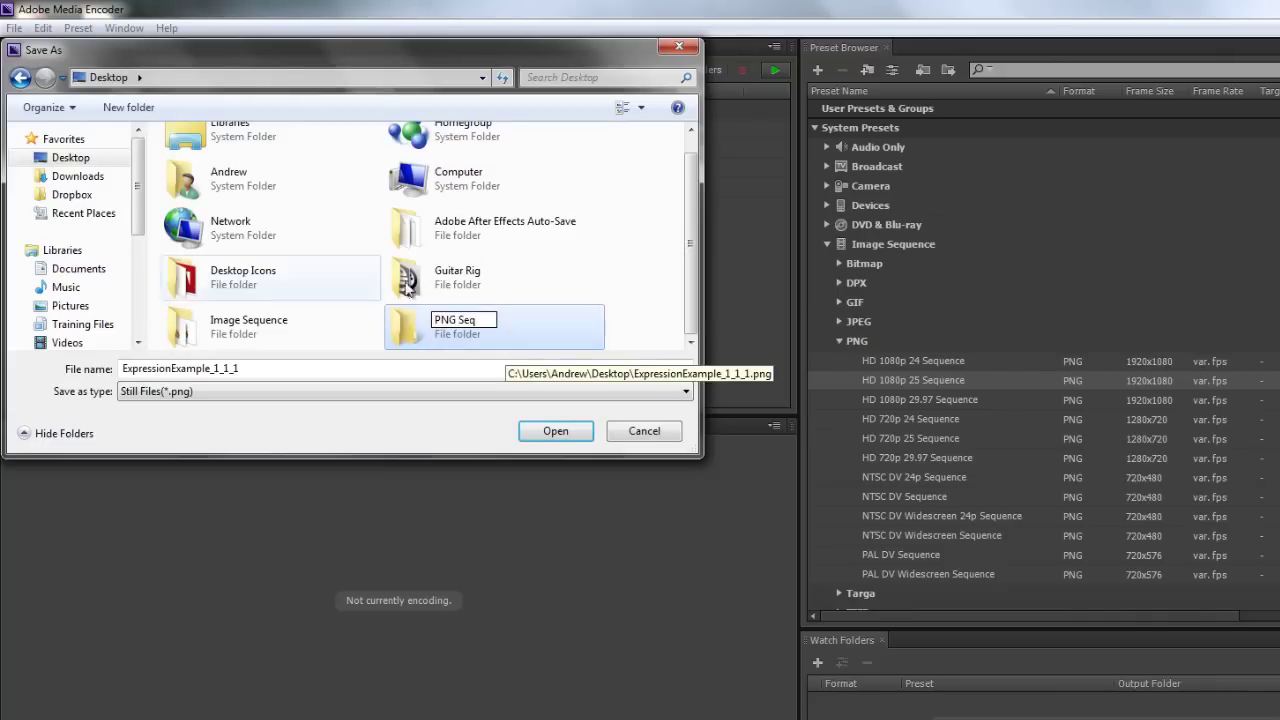
pyautogui.press('Return')
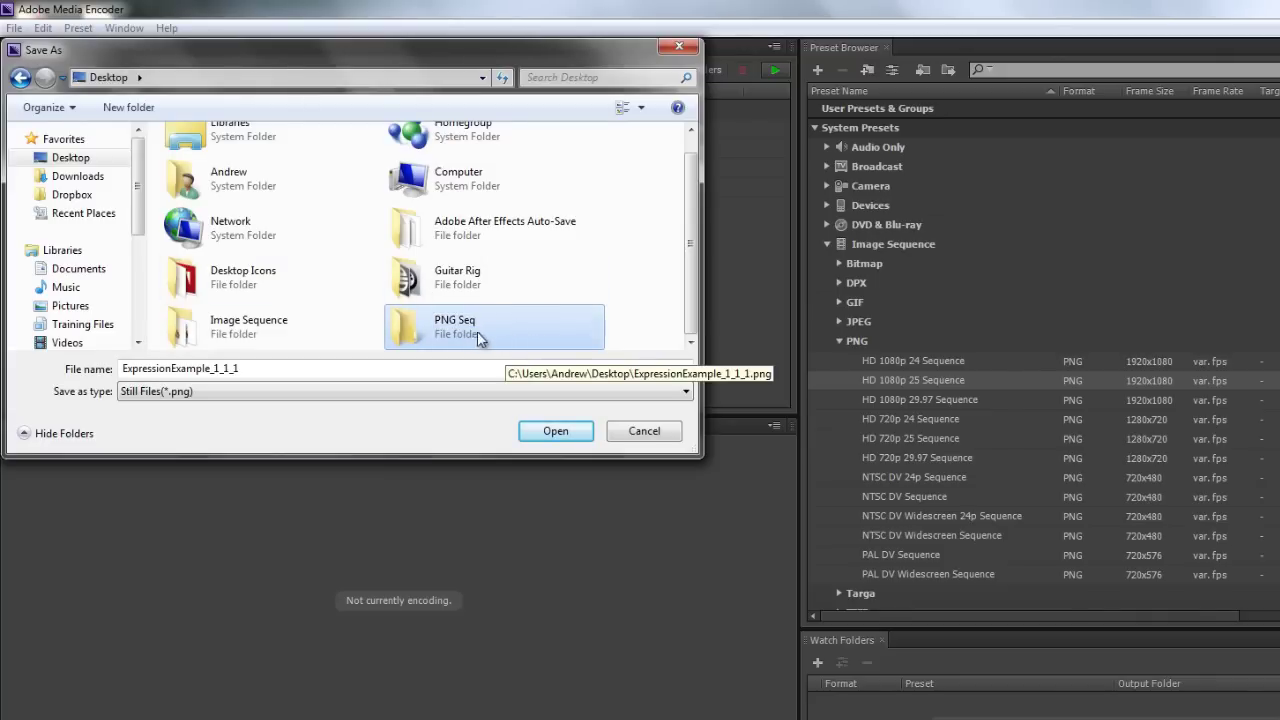
pyautogui.doubleClick(422, 326)
pyautogui.click(556, 432)
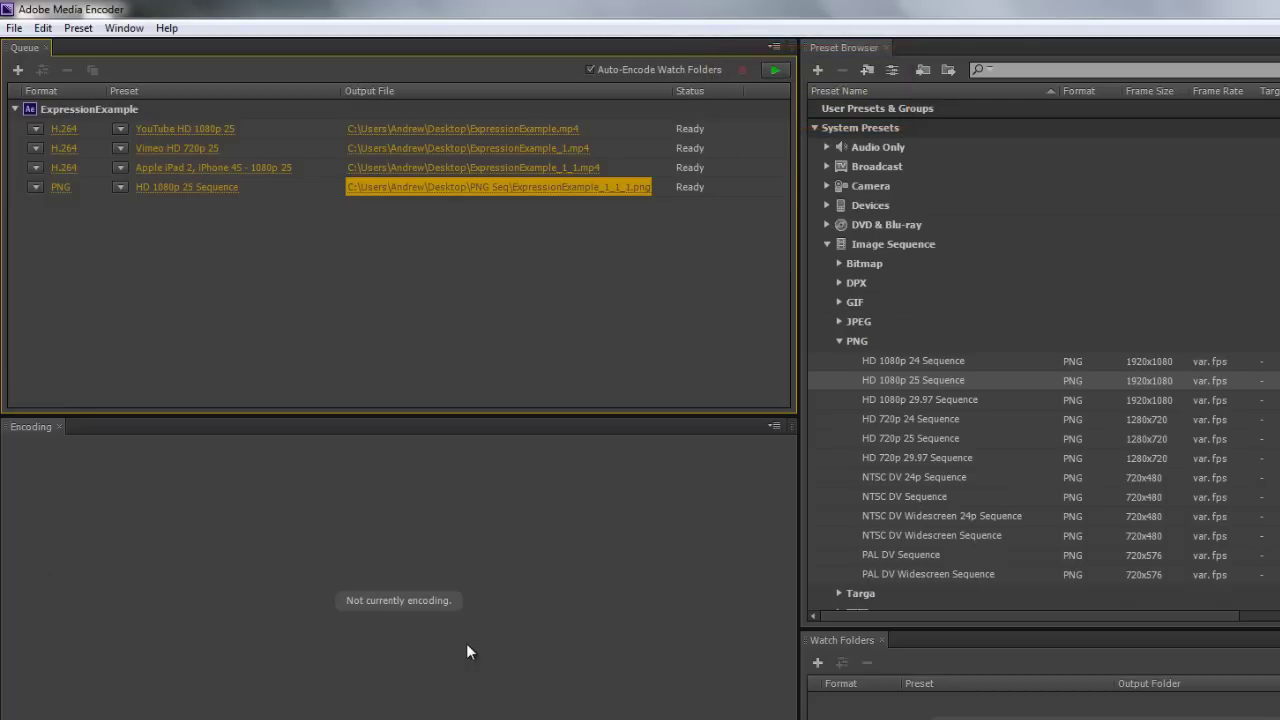
# - Start encoding the queue with all four ExpressionExample outputs and let it run to completion
pyautogui.click(774, 71)
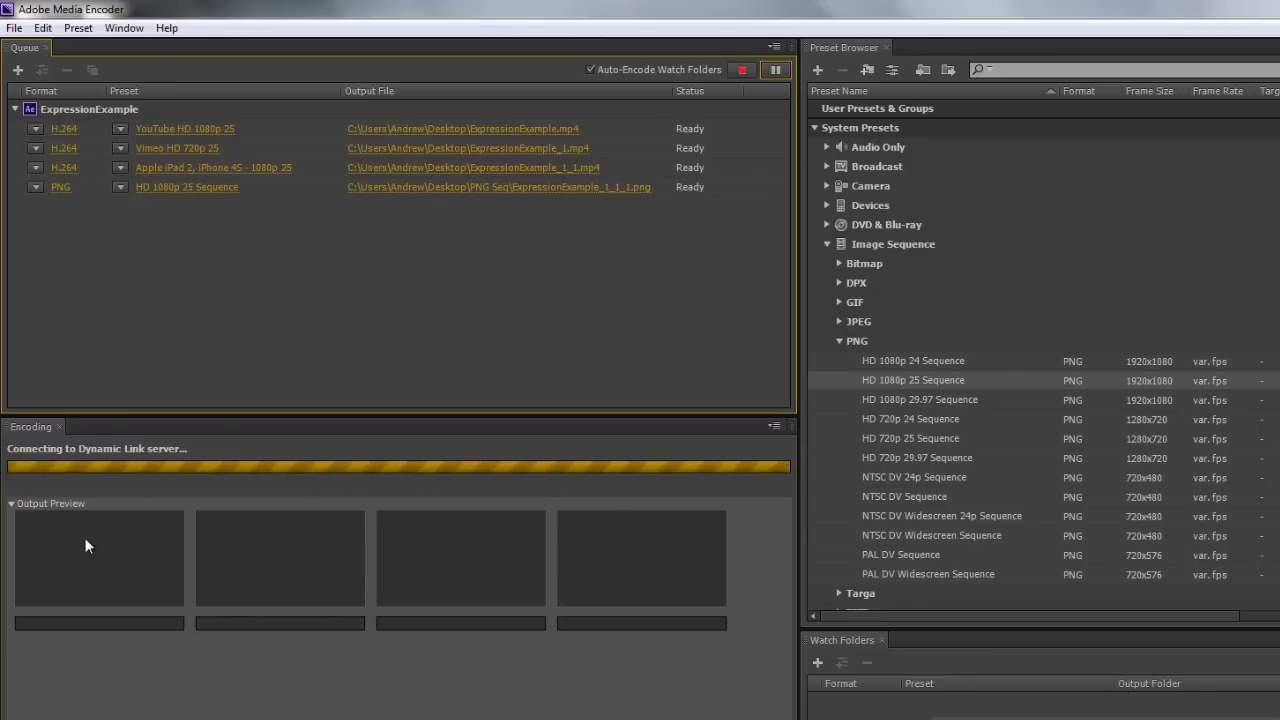
pyautogui.moveTo(653, 573)
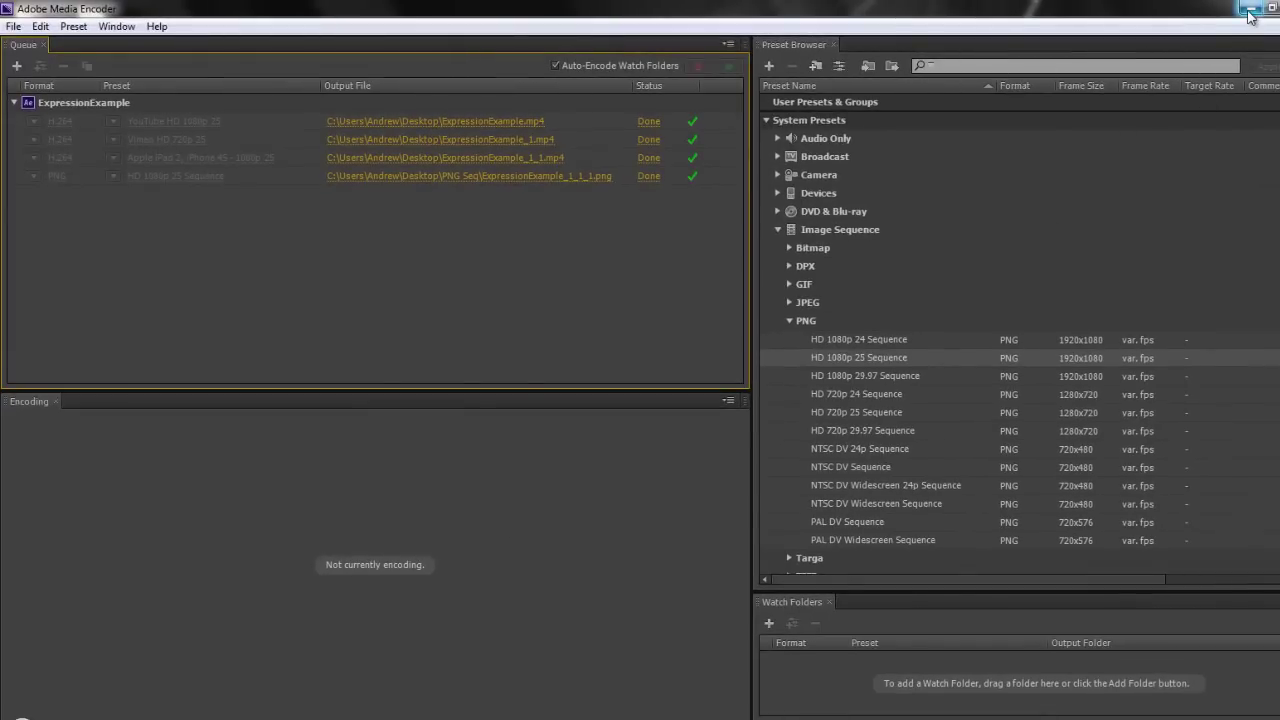
# - Switch to the desktop to check an exported ExpressionExample video and look through the rendered frames in the PNG Seq folder
pyautogui.press('super+d')
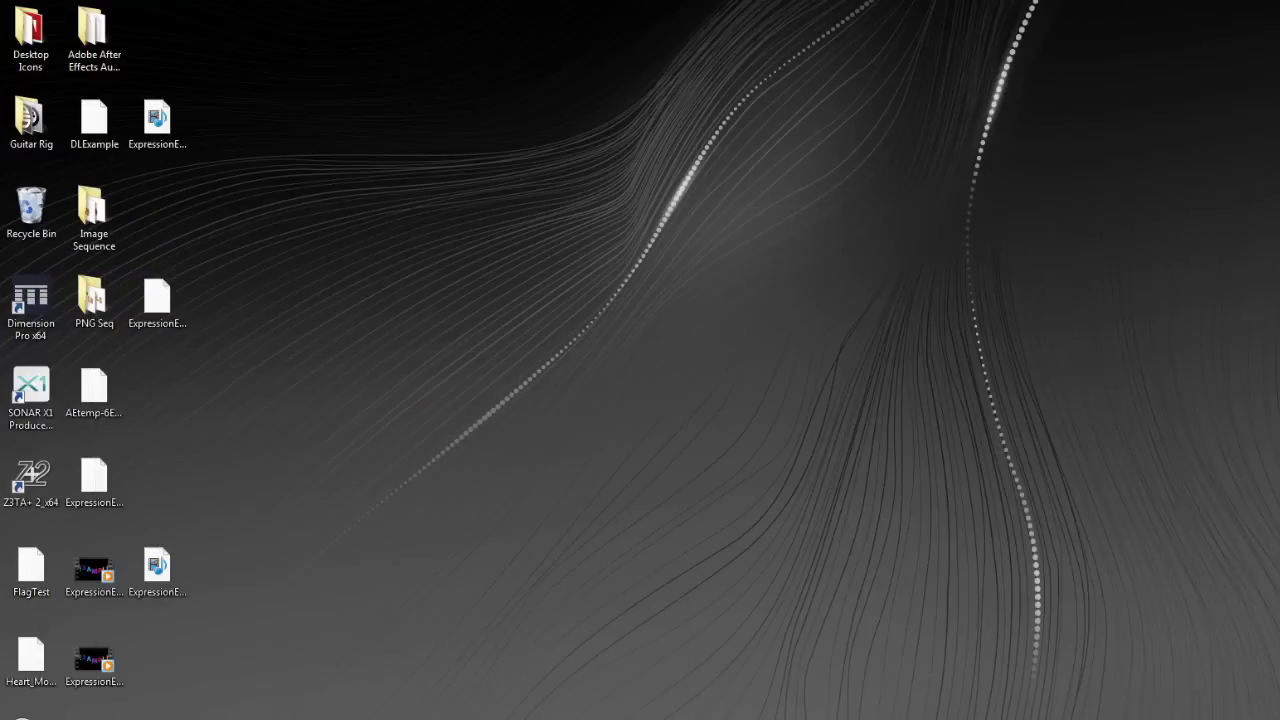
pyautogui.doubleClick(93, 572)
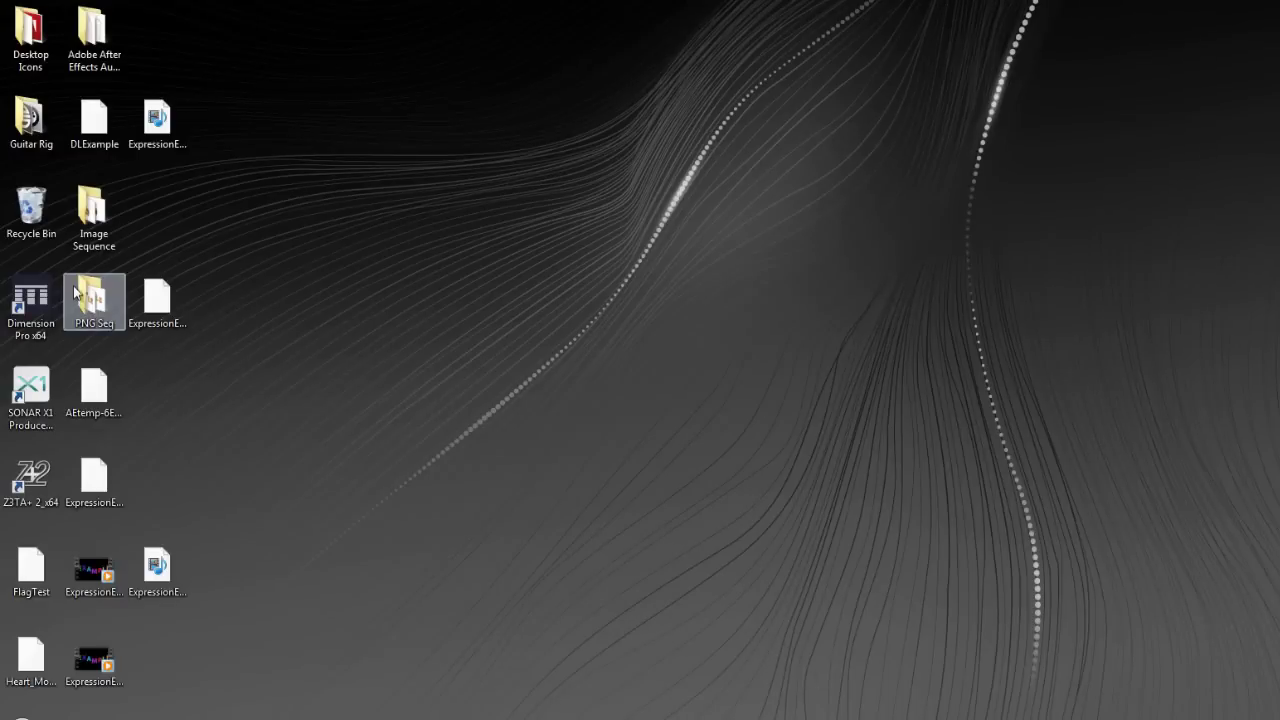
pyautogui.doubleClick(84, 307)
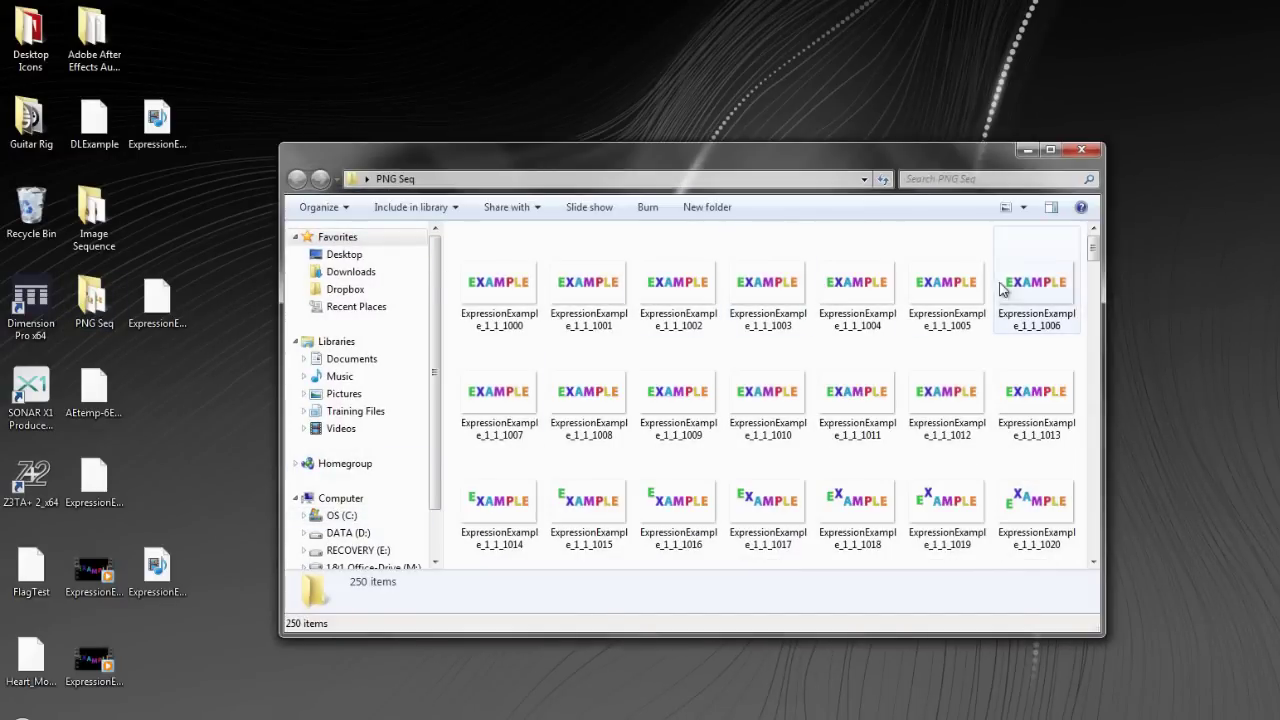
pyautogui.moveTo(1092, 255); pyautogui.dragTo(1080, 456)
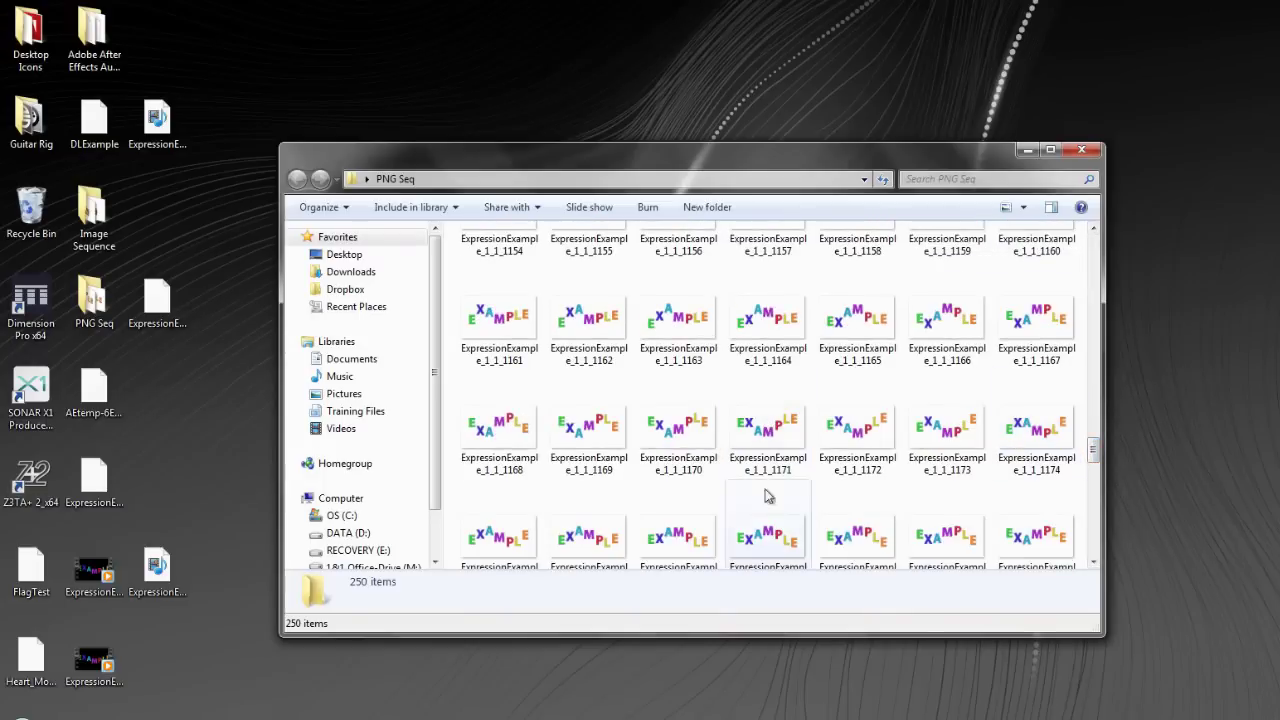